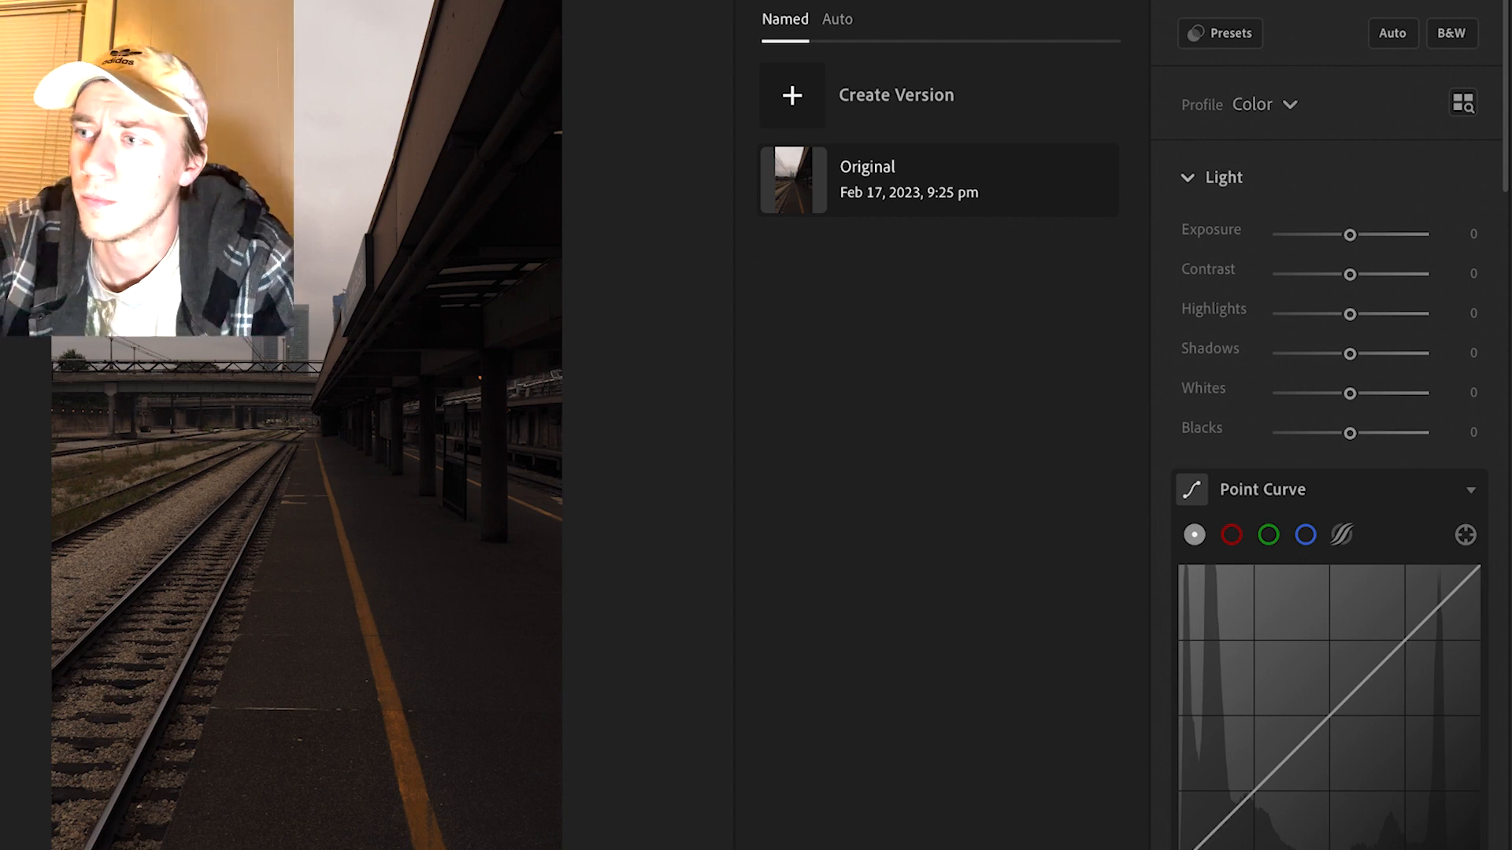
- Hide the versions list and examine the dark platform roof up close
key(shift+v)
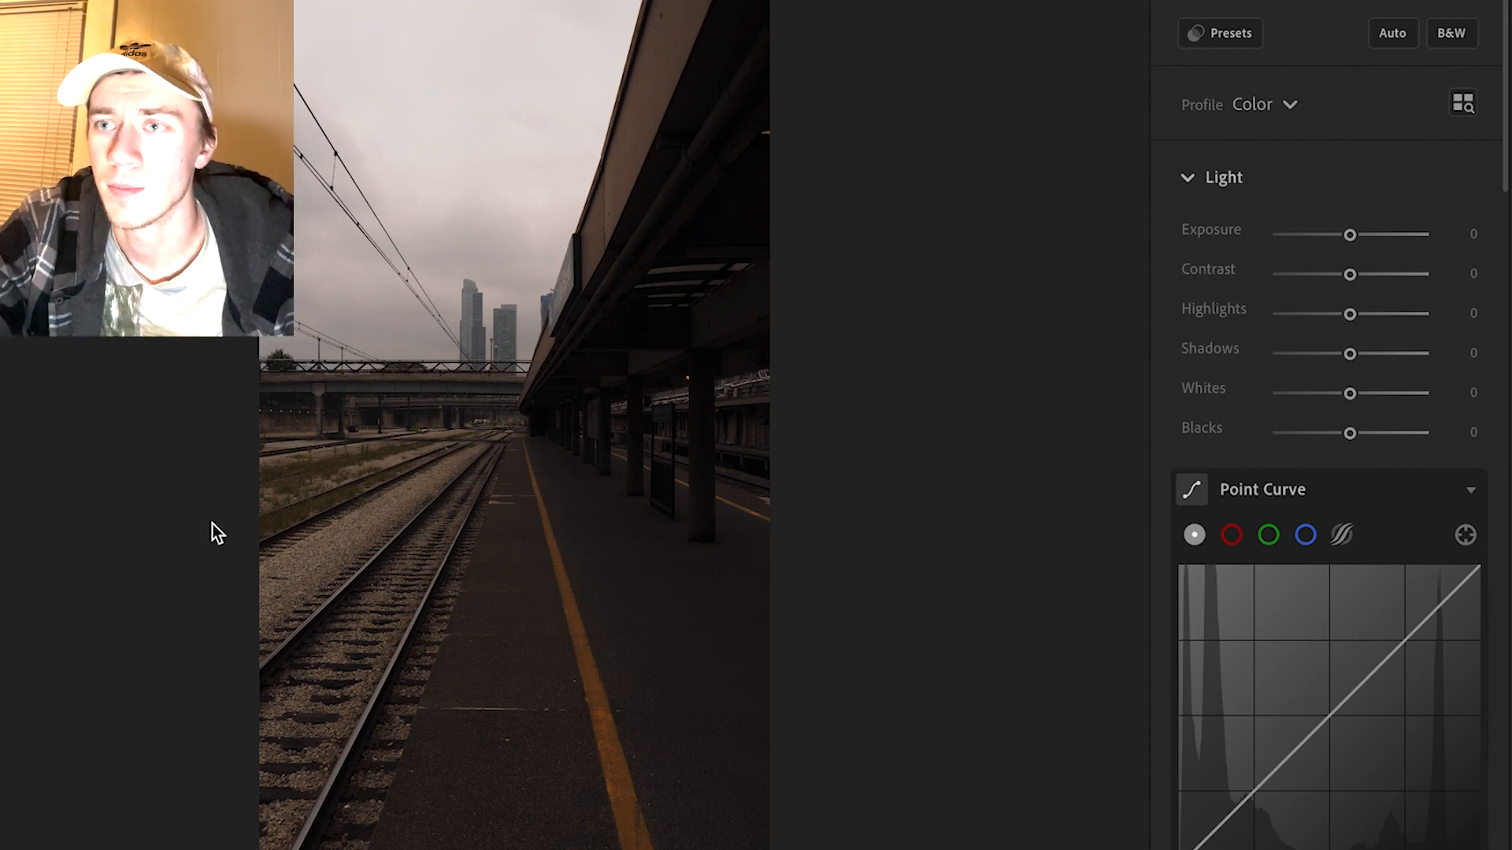
click(458, 52)
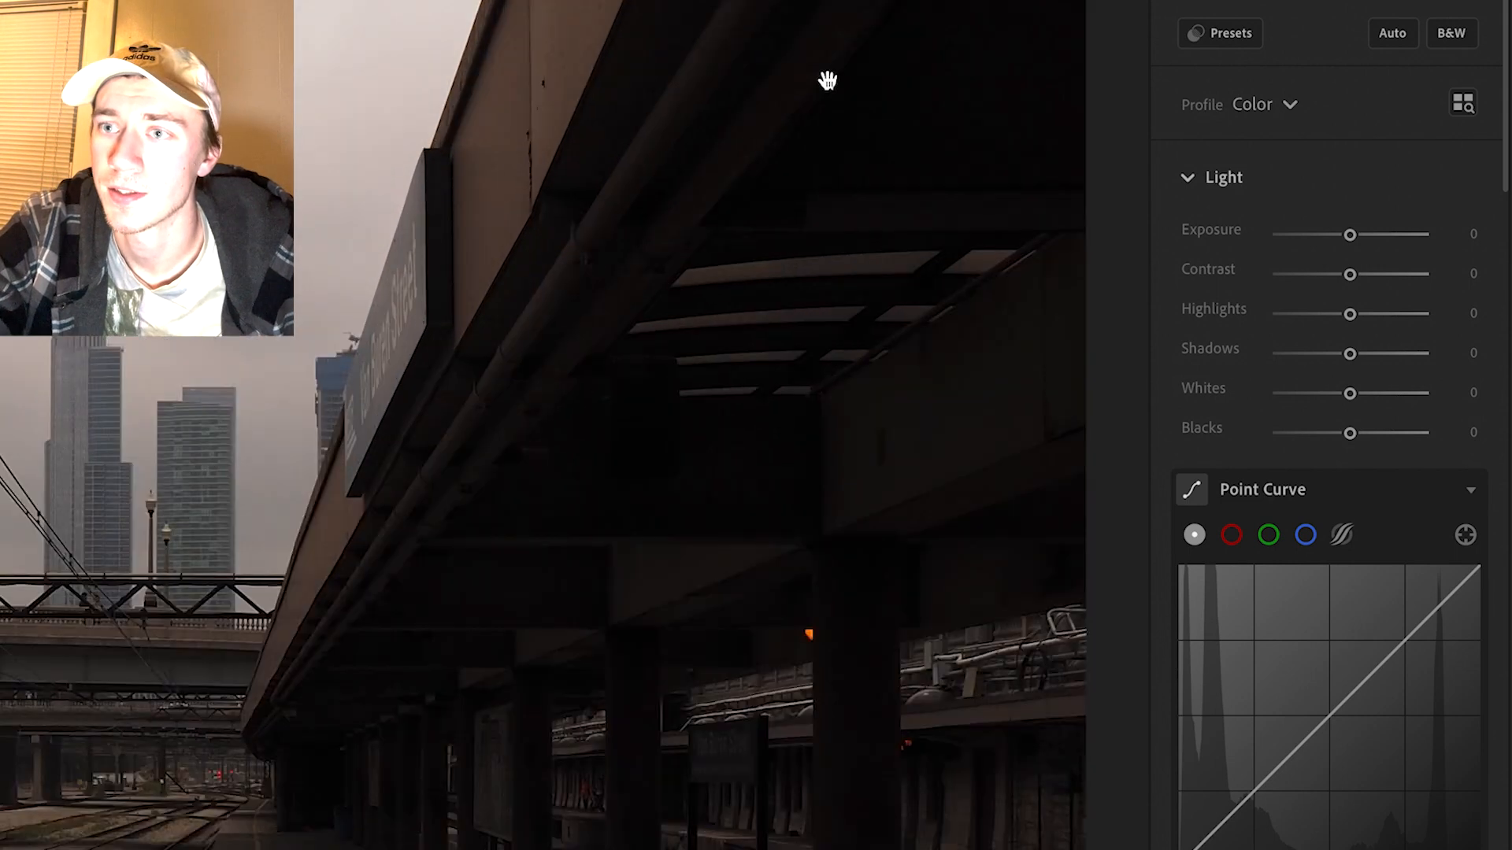
click(553, 386)
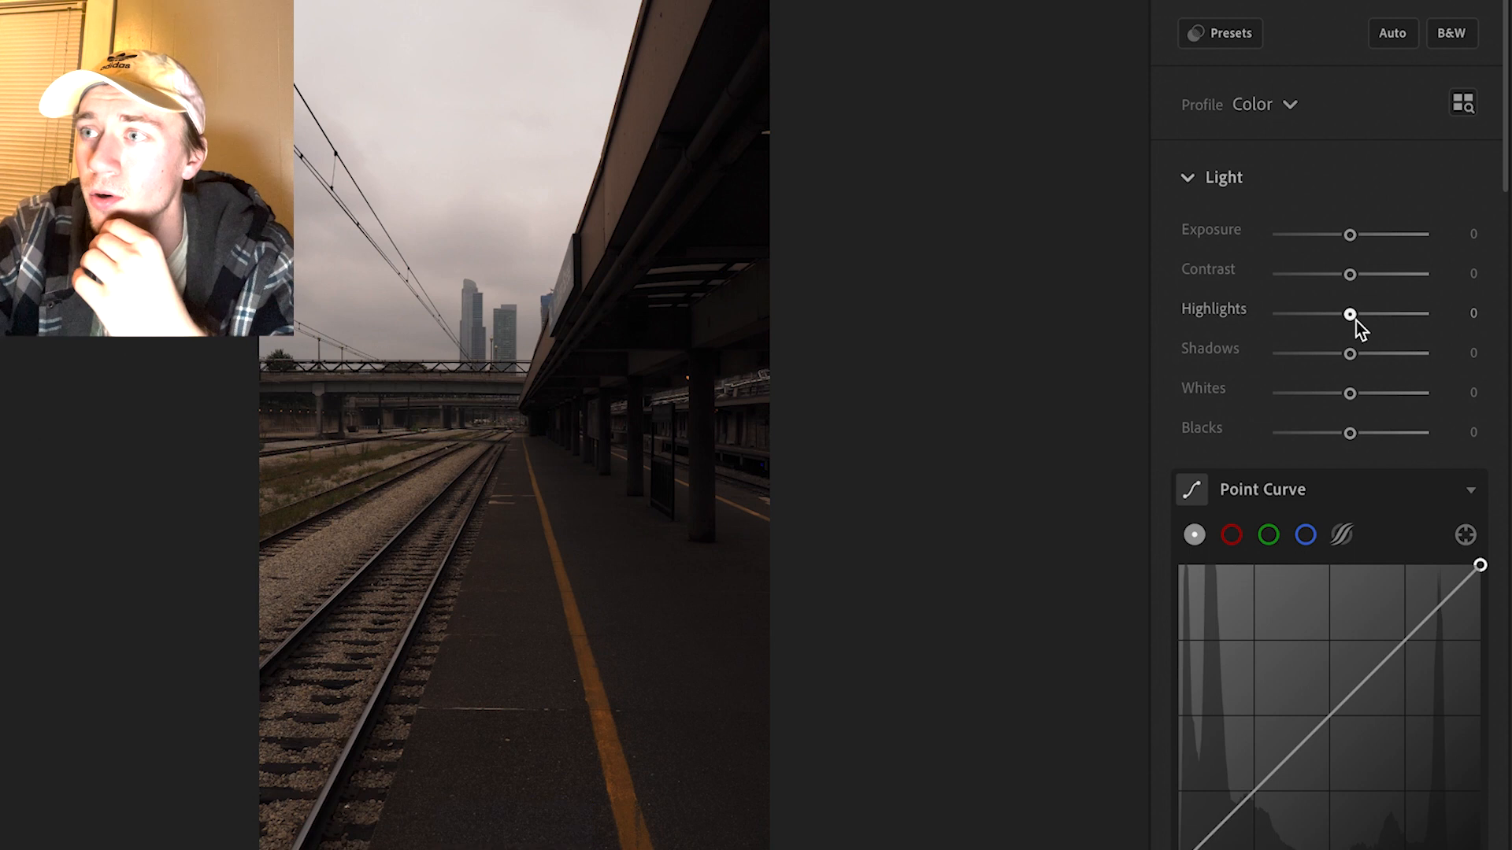
- Try Whites at +100 to inspect highlight clipping in the sky, and return Whites to 0
drag(1351, 313, 1348, 314)
drag(1349, 393, 1420, 393)
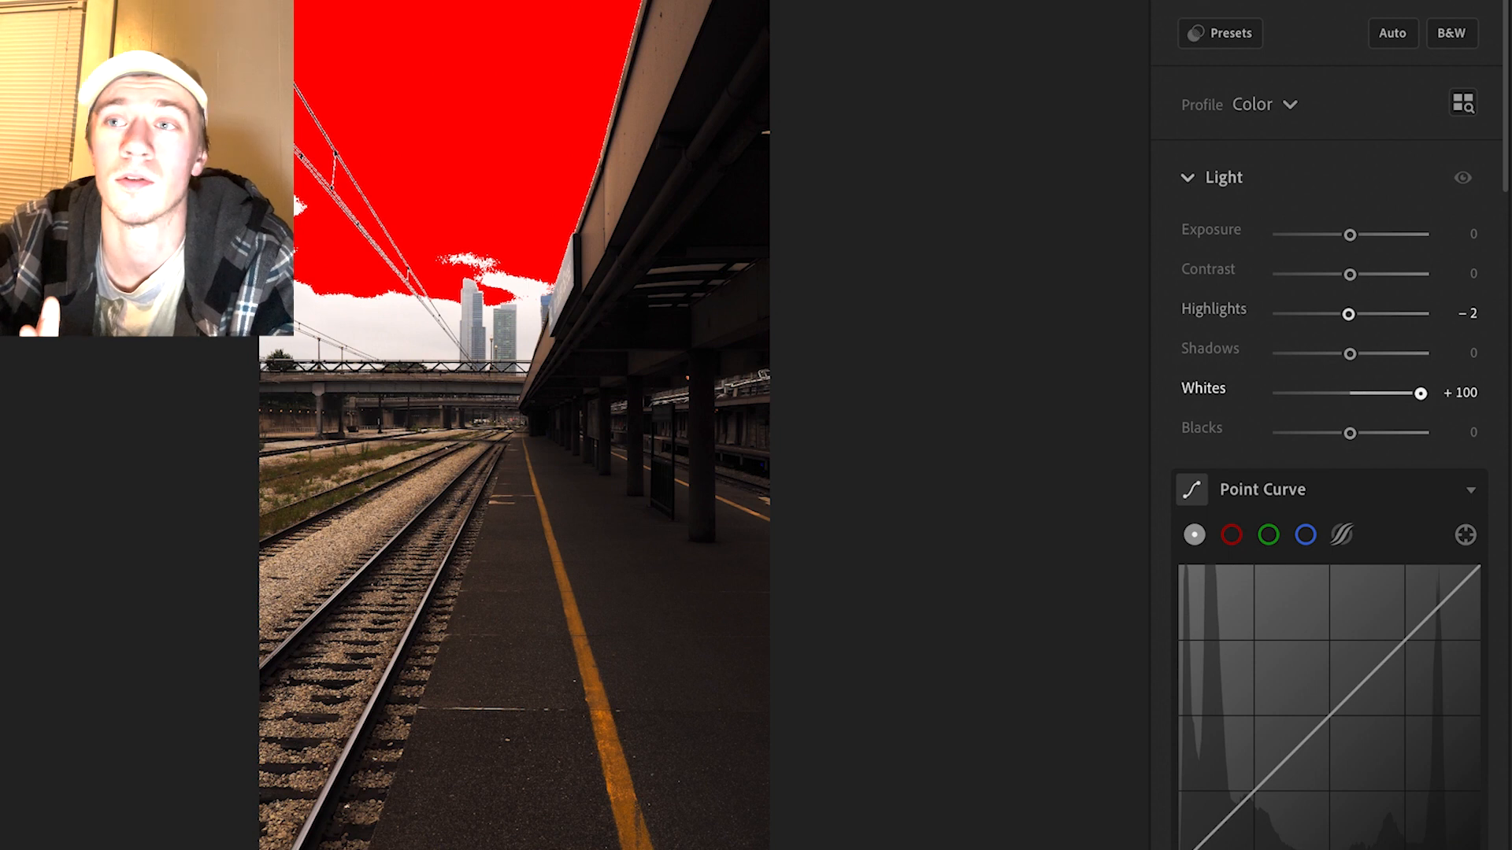
key(j)
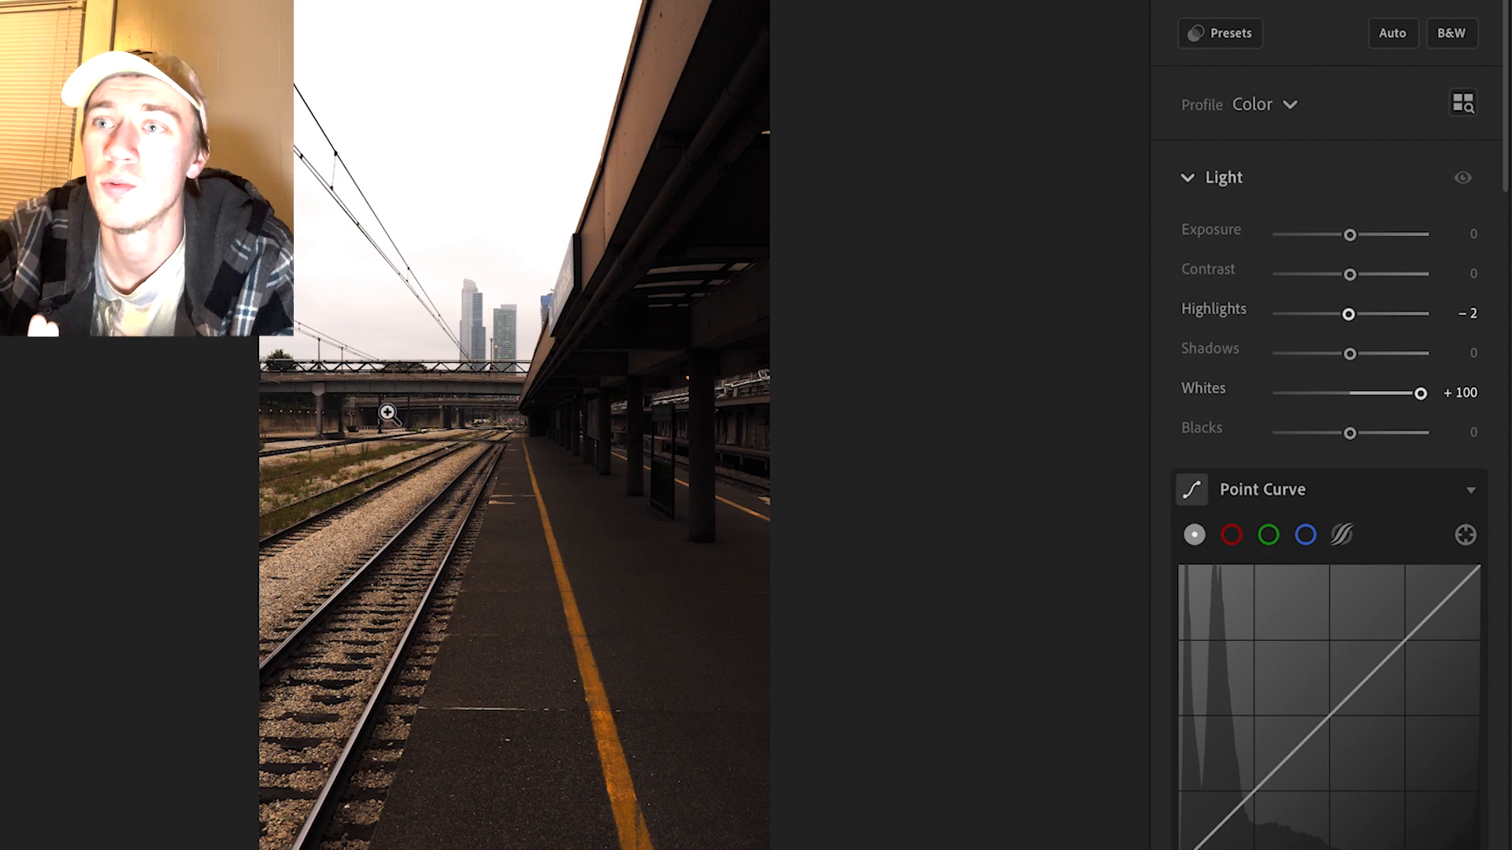
click(496, 70)
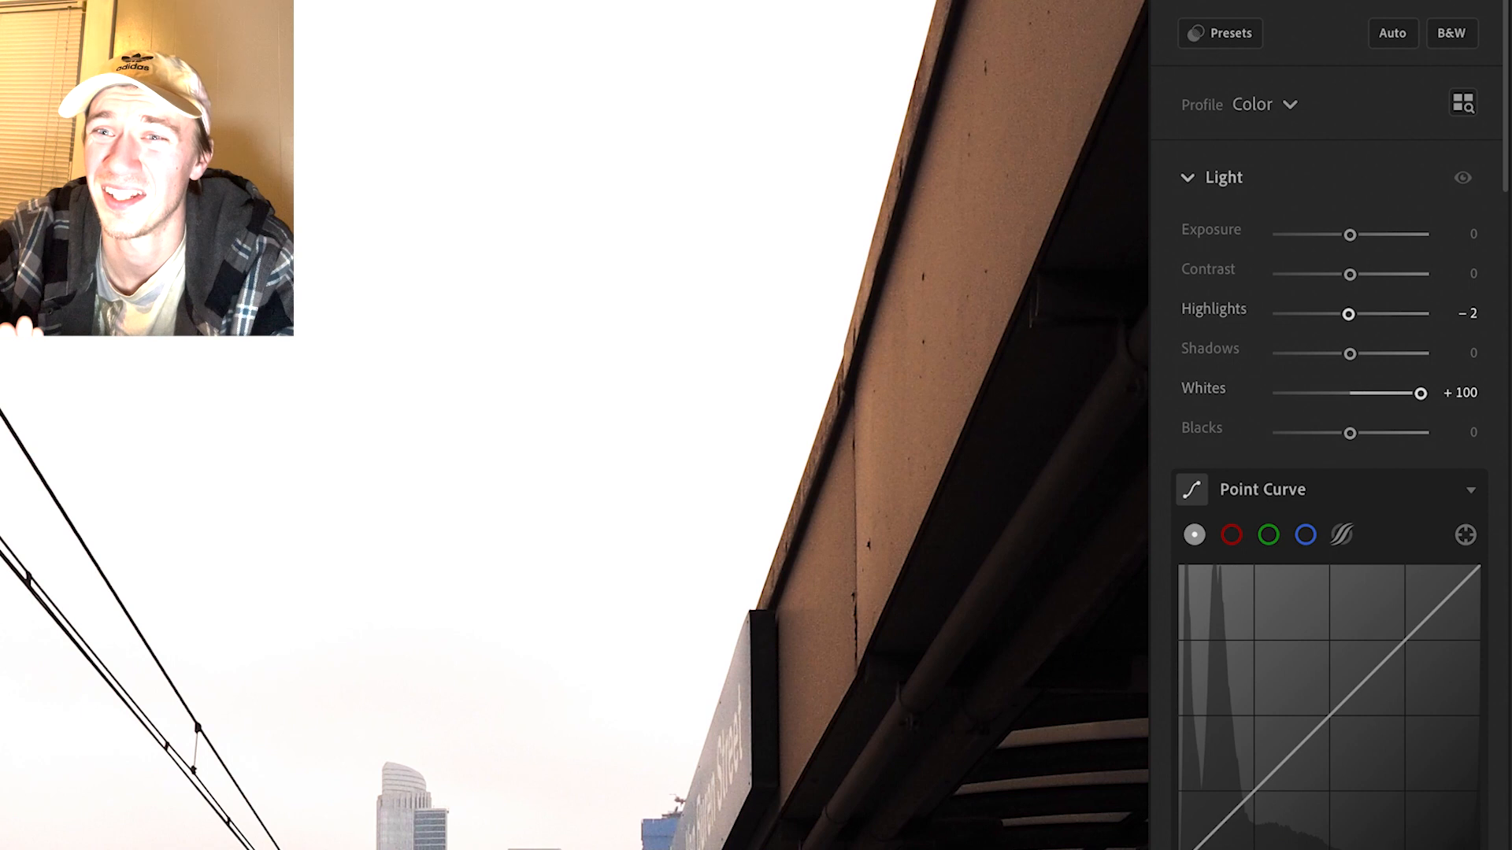
click(504, 124)
drag(1420, 393, 1350, 395)
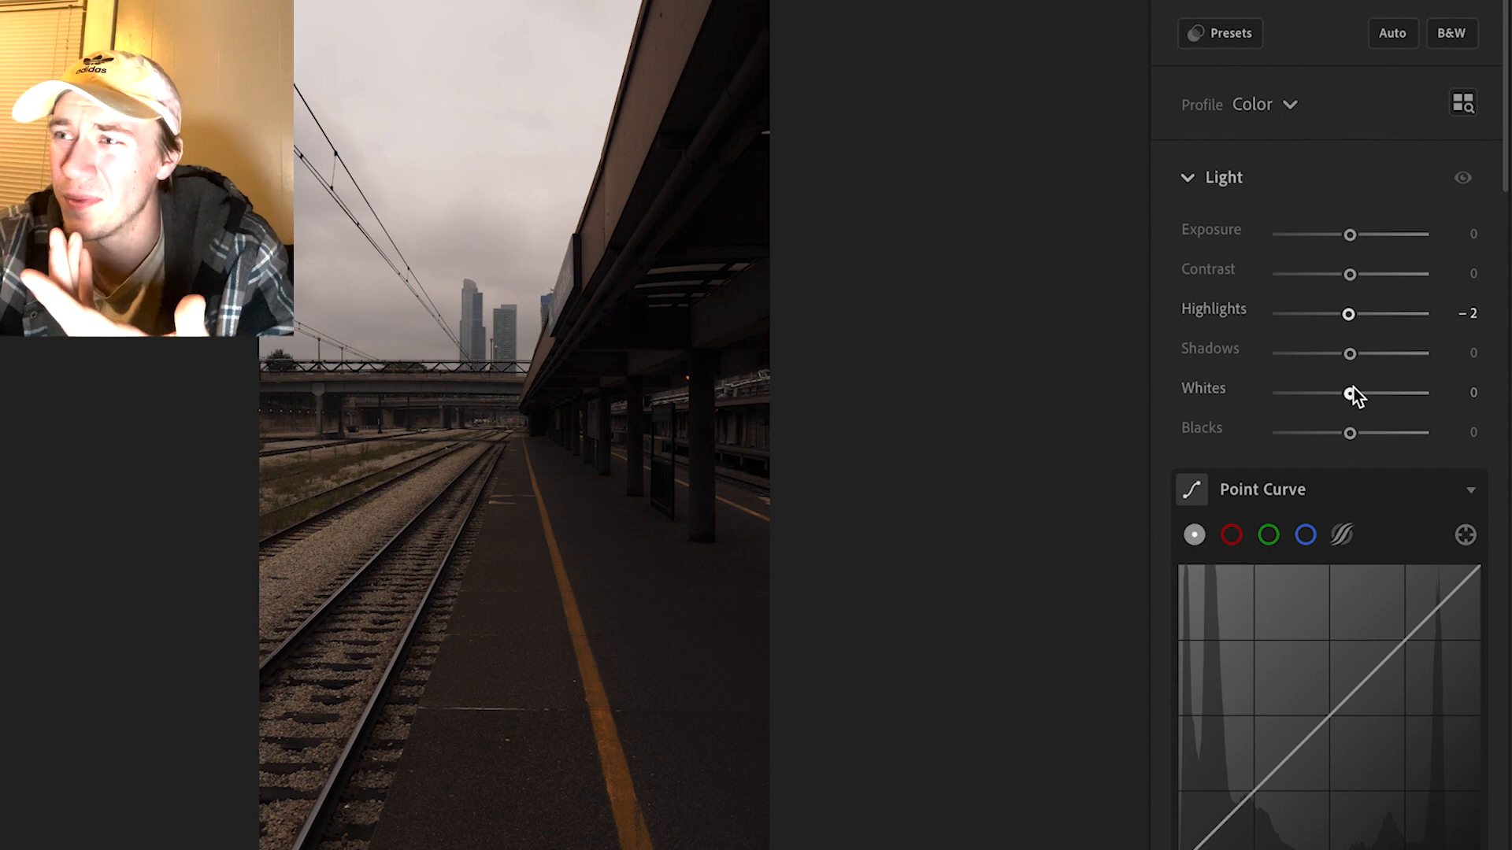
- Balance the photo's tones with Highlights at -23, Shadows at +33, Whites at -25 and Blacks at +27
drag(1351, 394, 1336, 393)
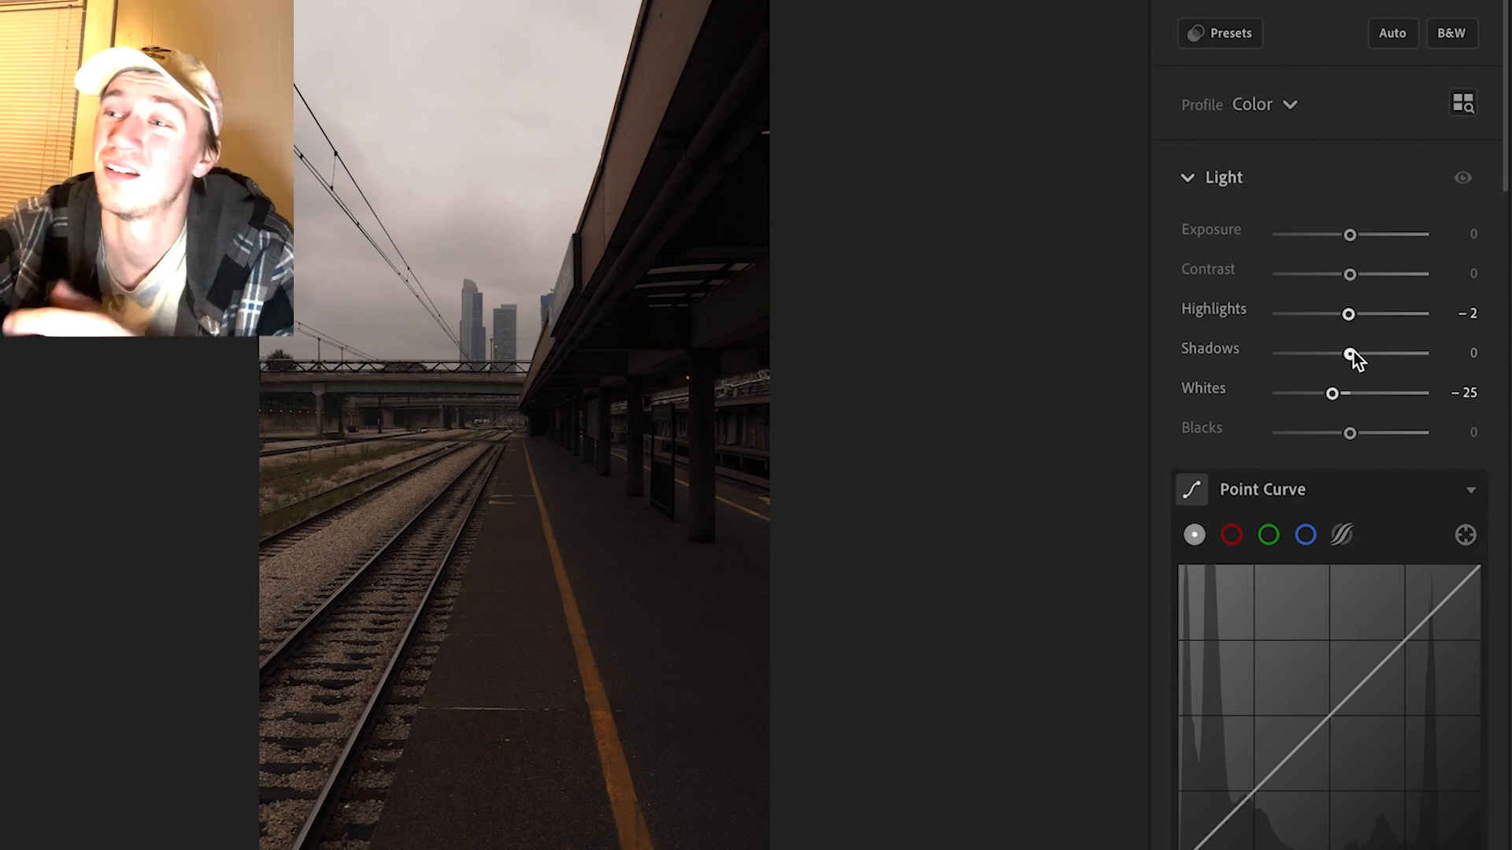
drag(1351, 359, 1374, 359)
drag(1351, 433, 1373, 437)
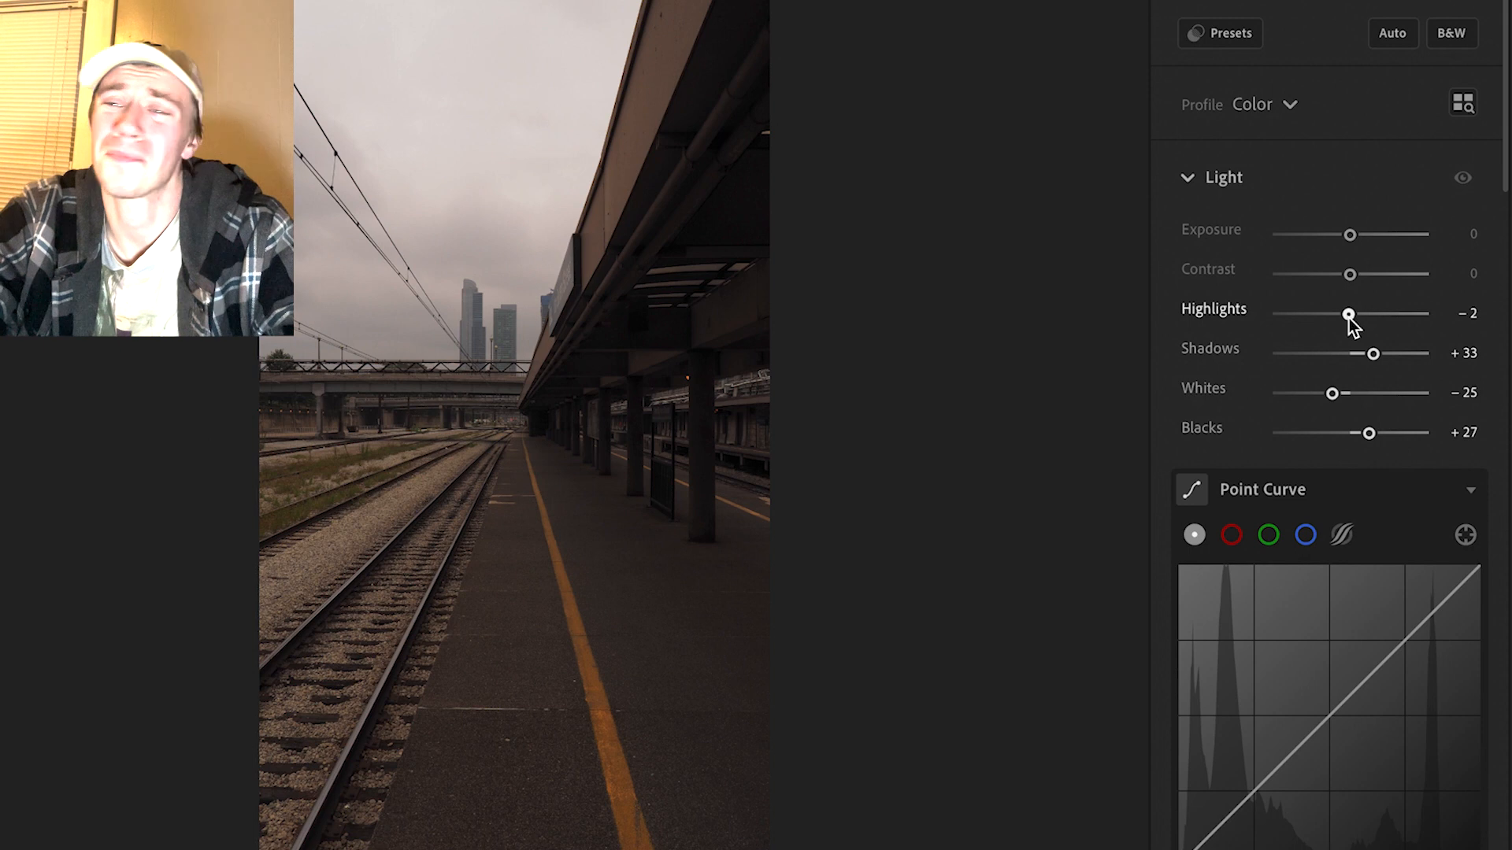
drag(1349, 319, 1333, 316)
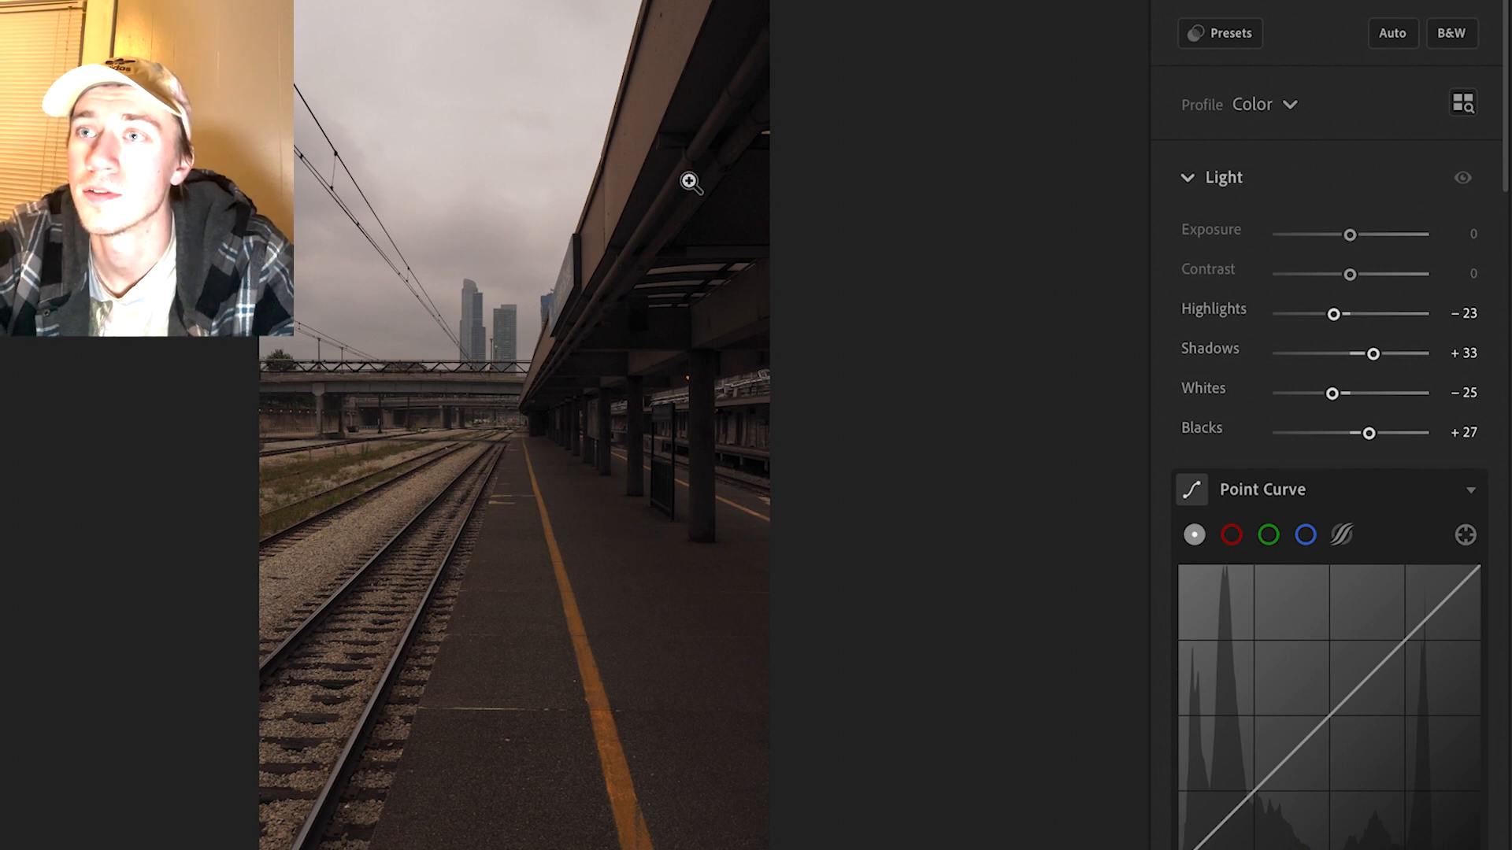
key(j)
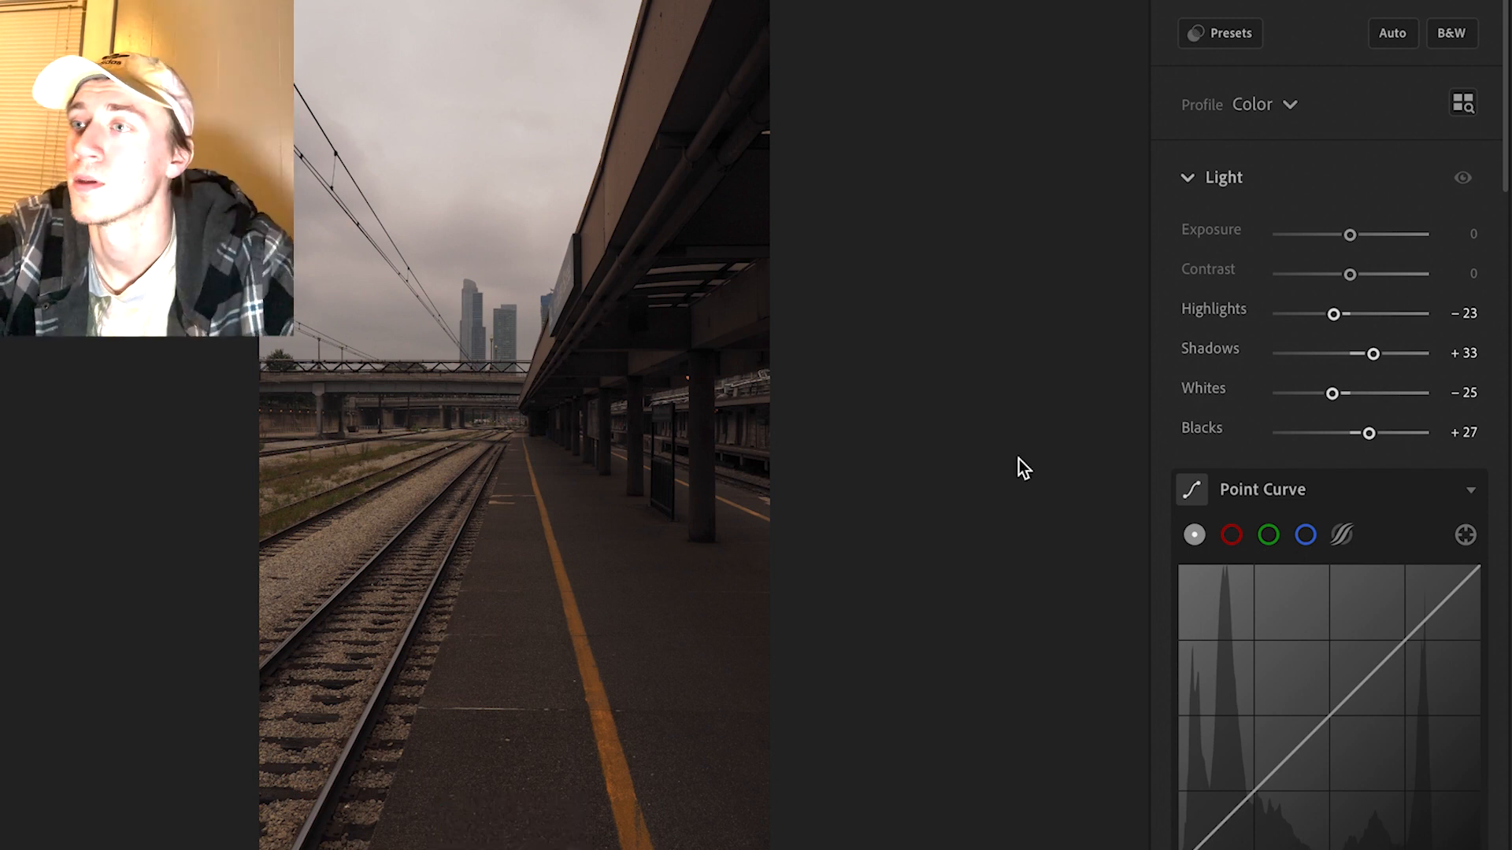
- Cool the photo's white balance by setting Temp to -11
scroll(1361, 423, down, 3)
scroll(1359, 422, down, 3)
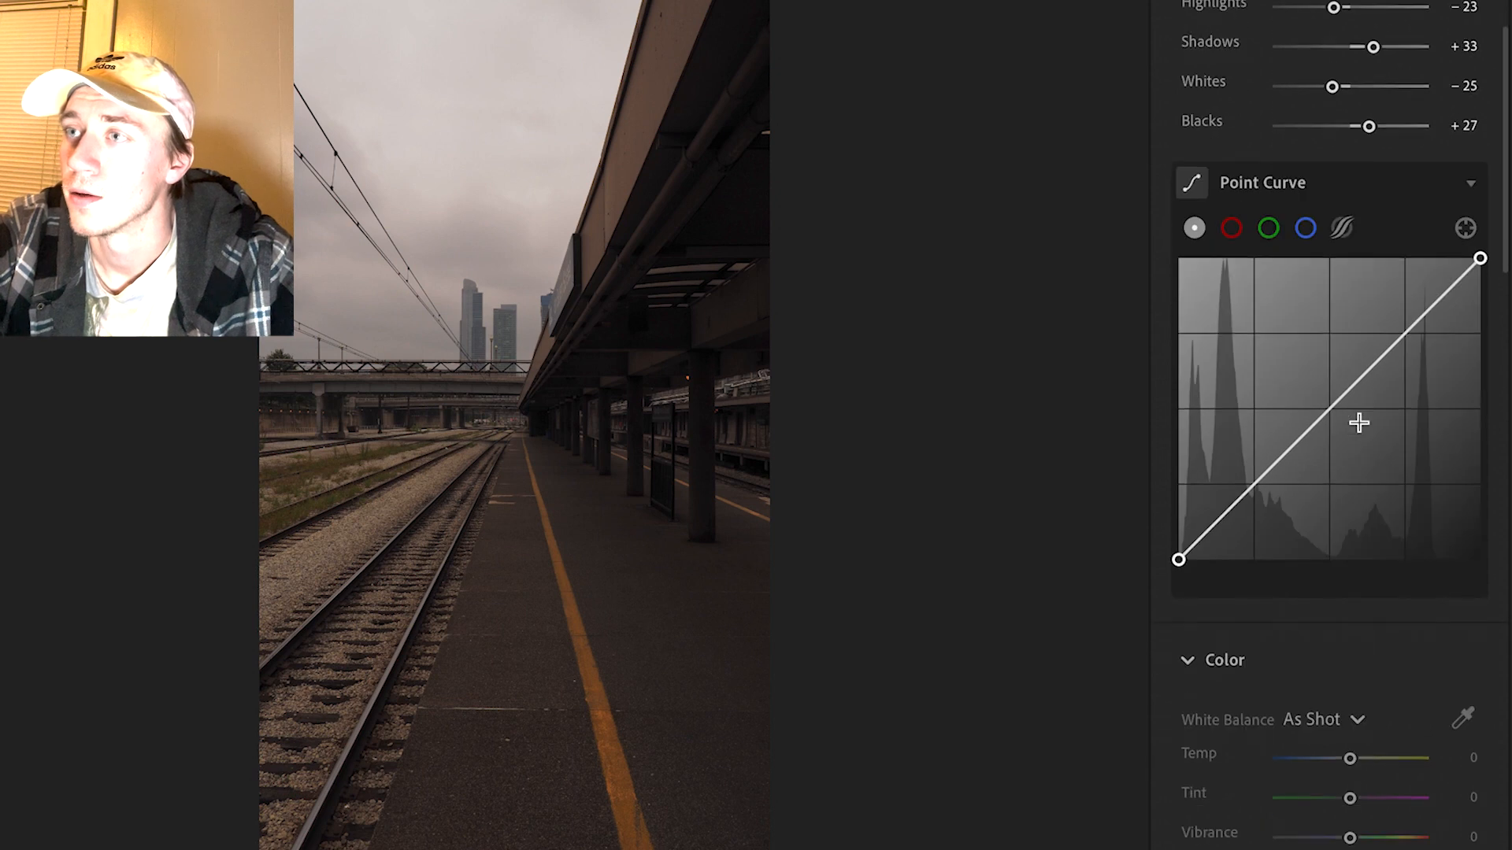
scroll(1359, 423, up, 3)
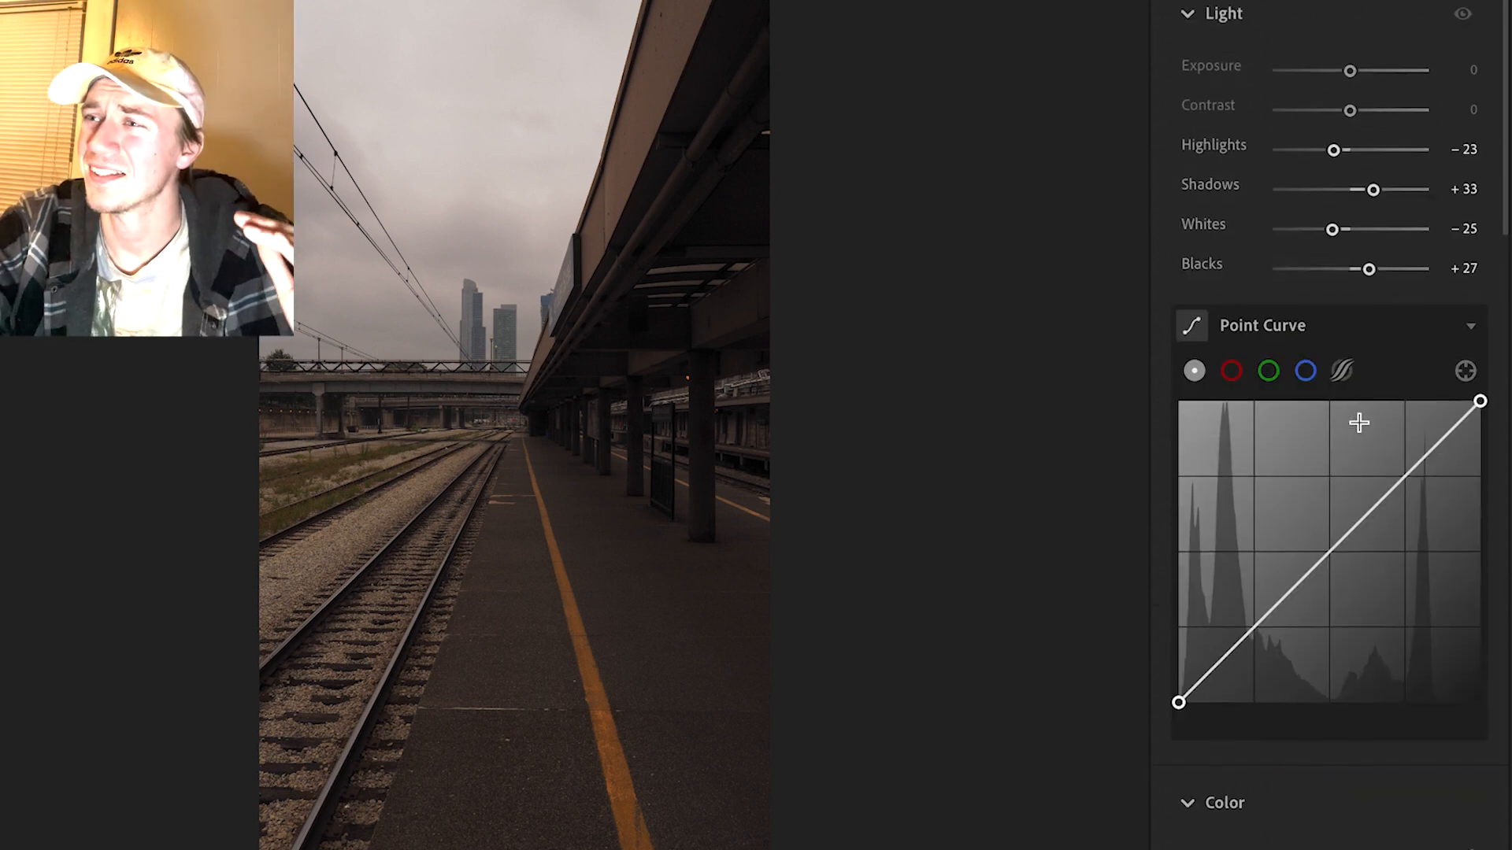
scroll(1359, 423, down, 3)
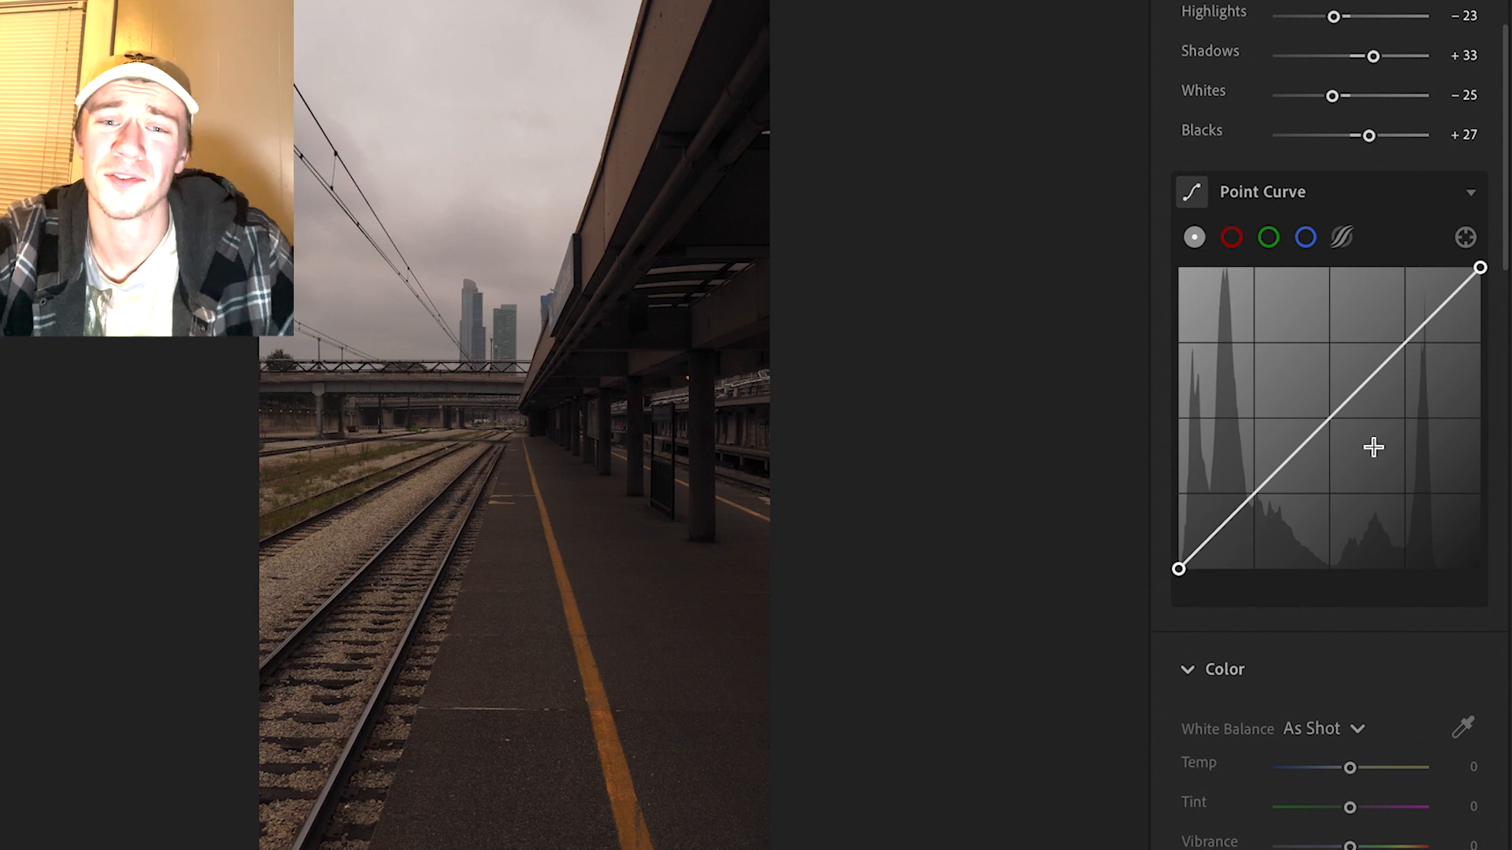
scroll(1373, 446, down, 2)
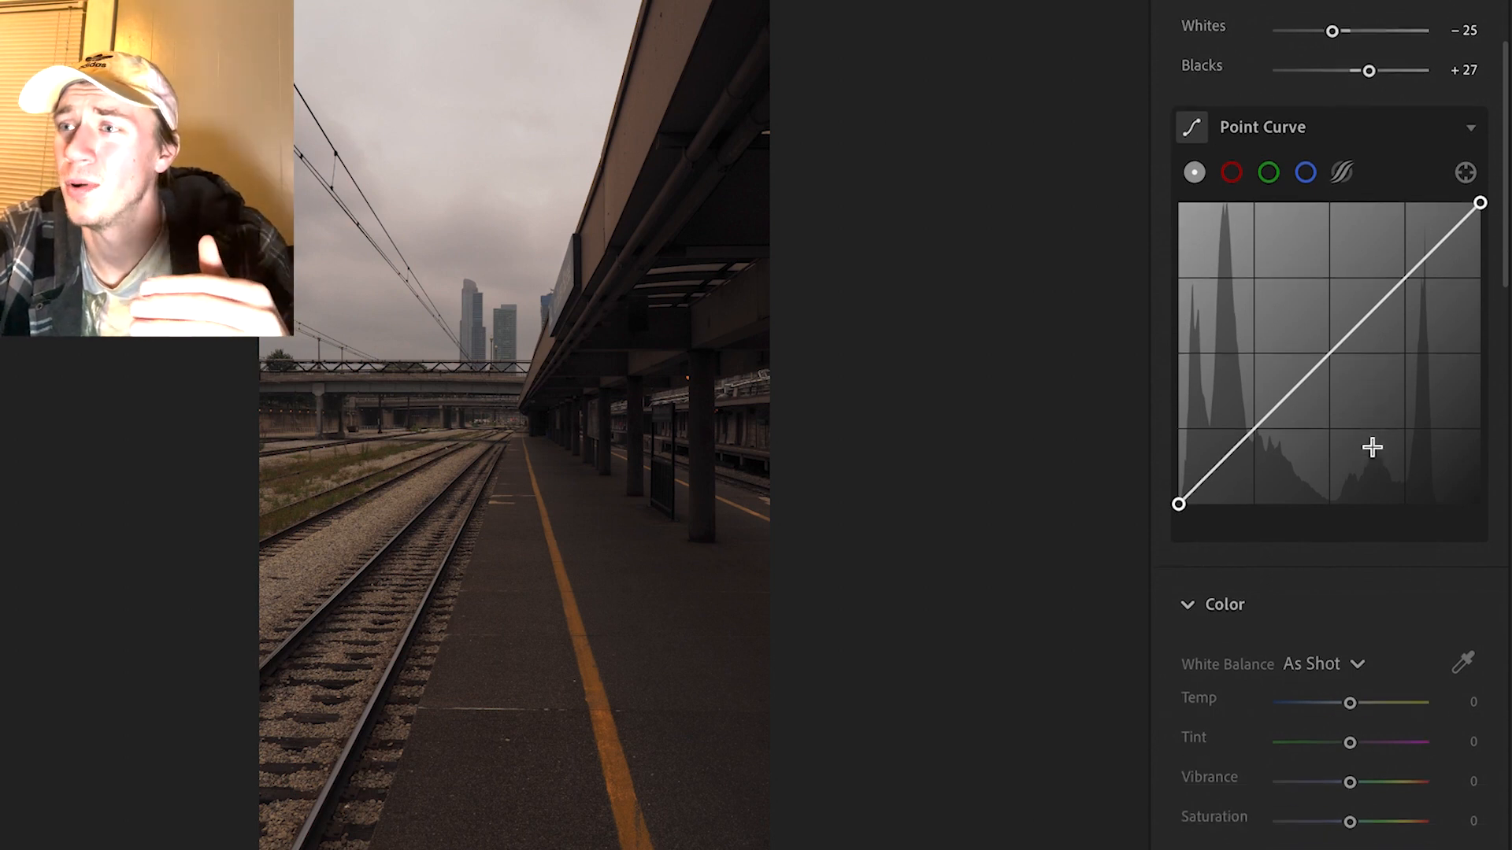
scroll(1305, 602, down, 1)
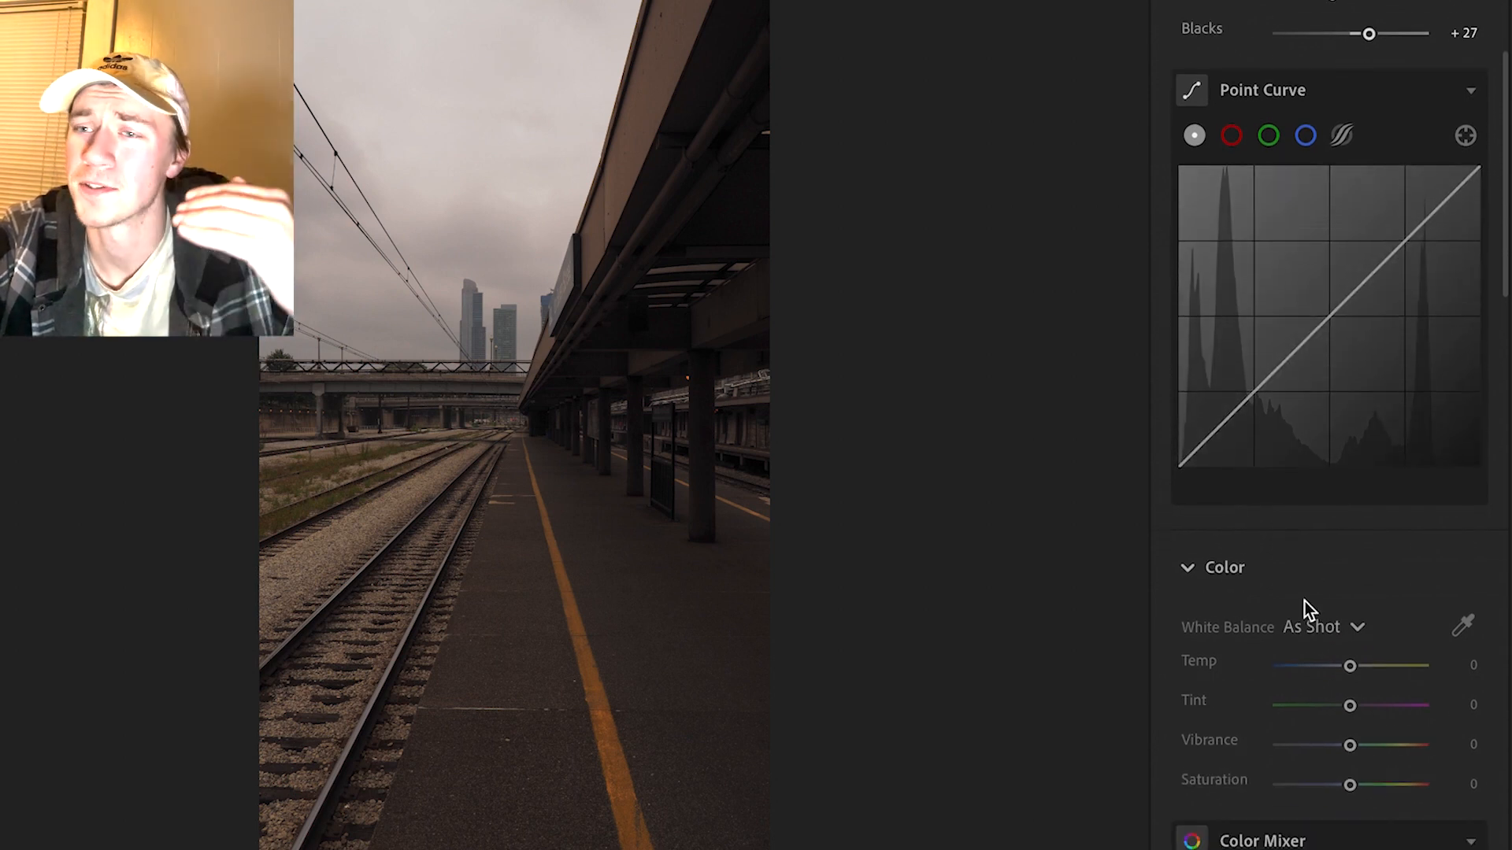
scroll(1306, 601, down, 2)
scroll(1306, 602, down, 1)
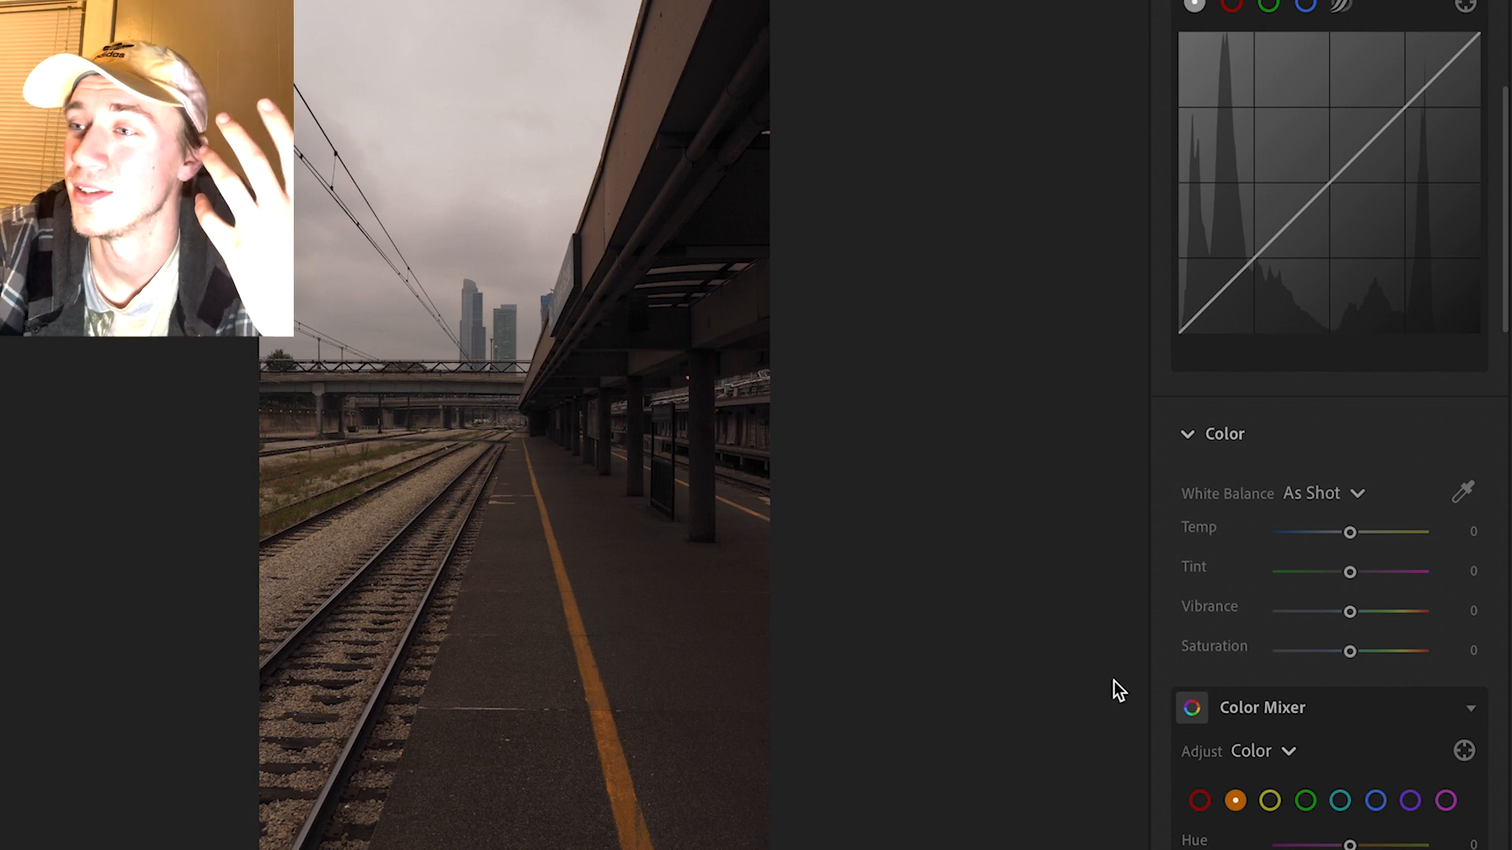
scroll(1406, 575, down, 3)
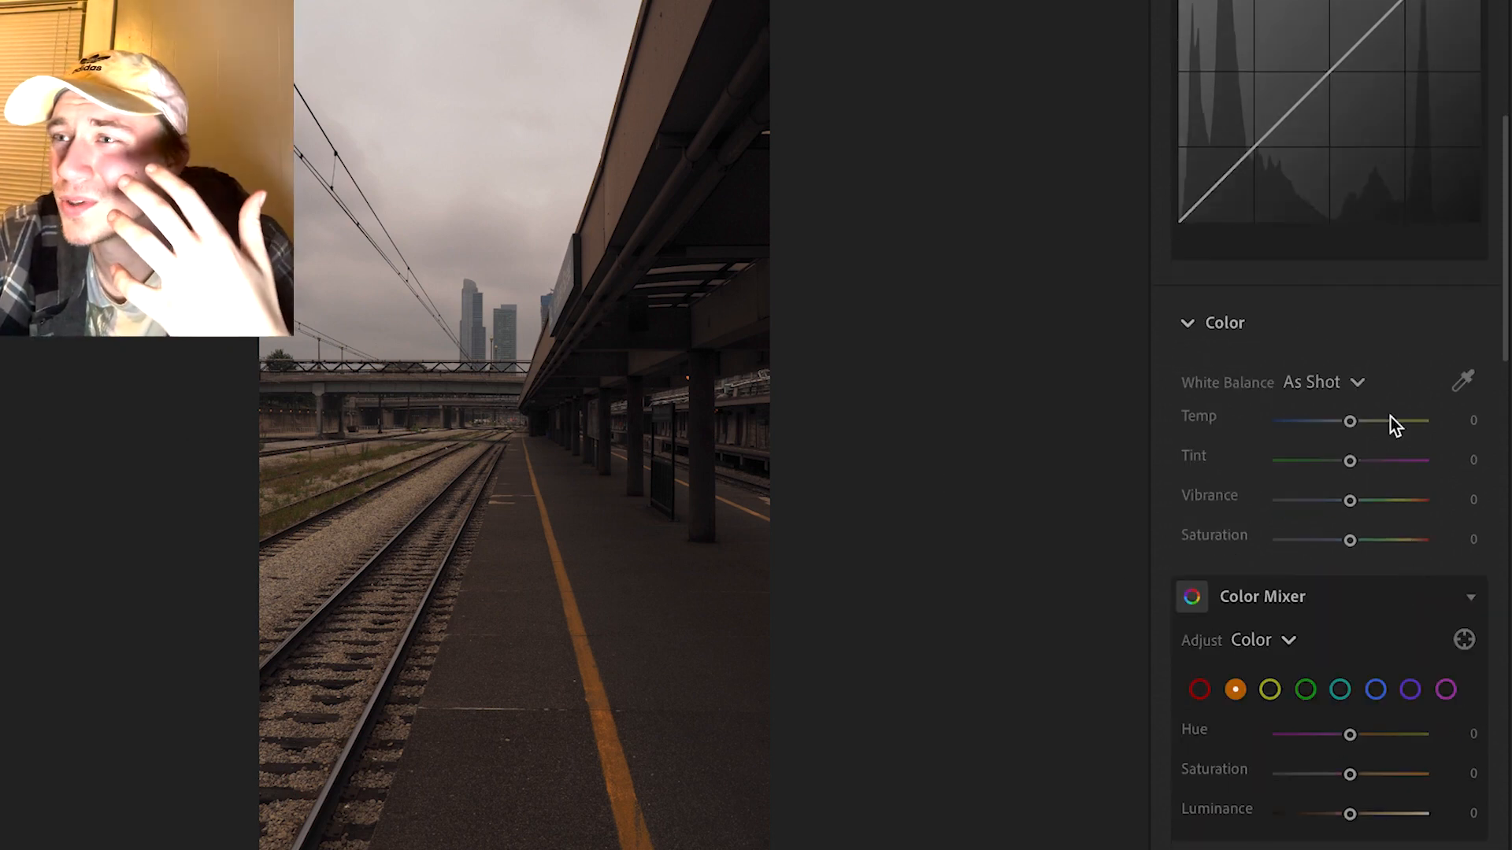
scroll(1269, 669, down, 6)
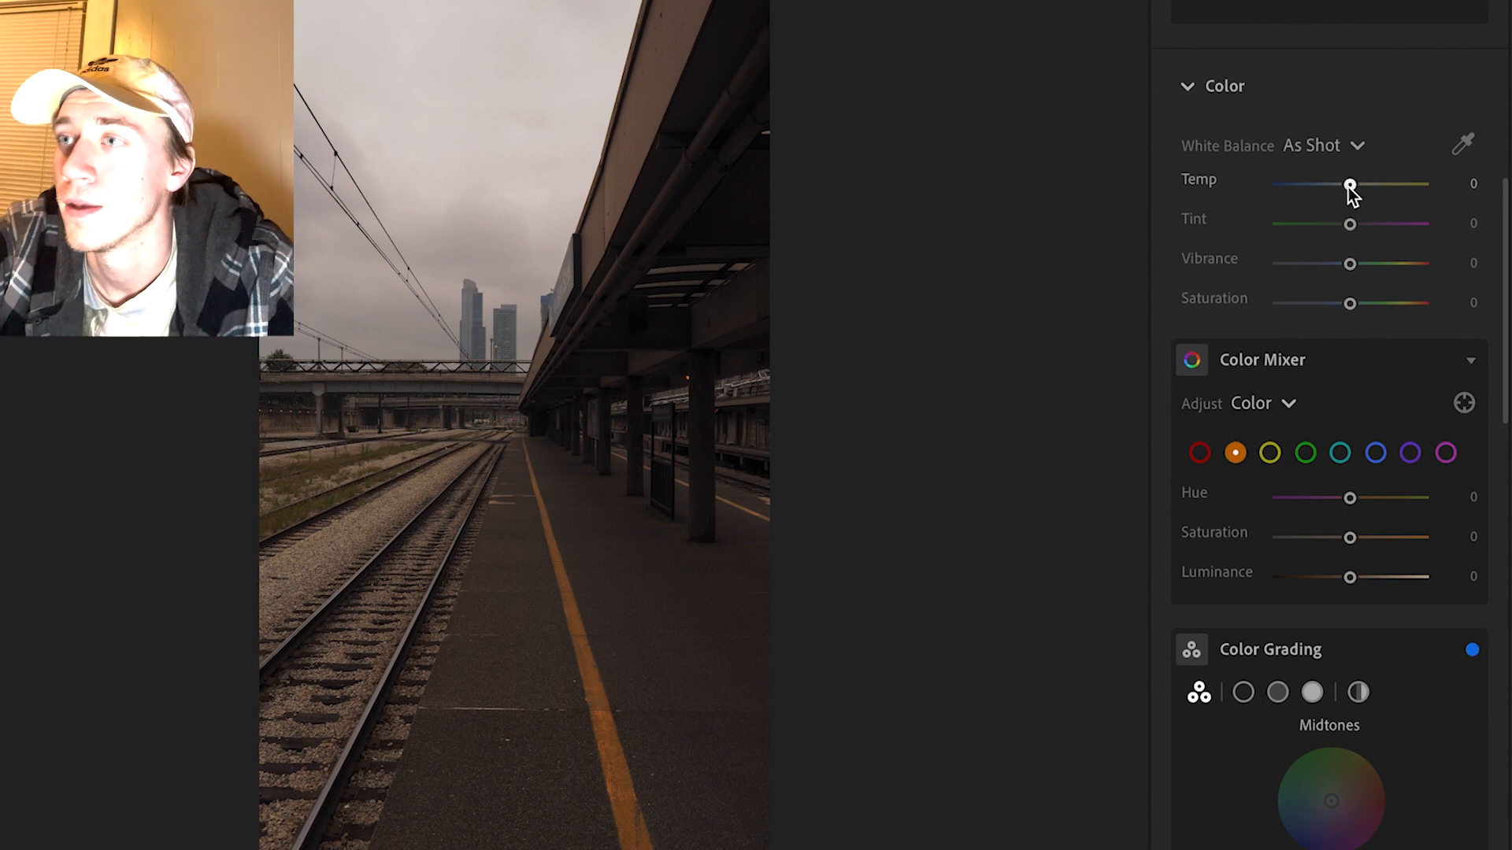
drag(1349, 189, 1340, 191)
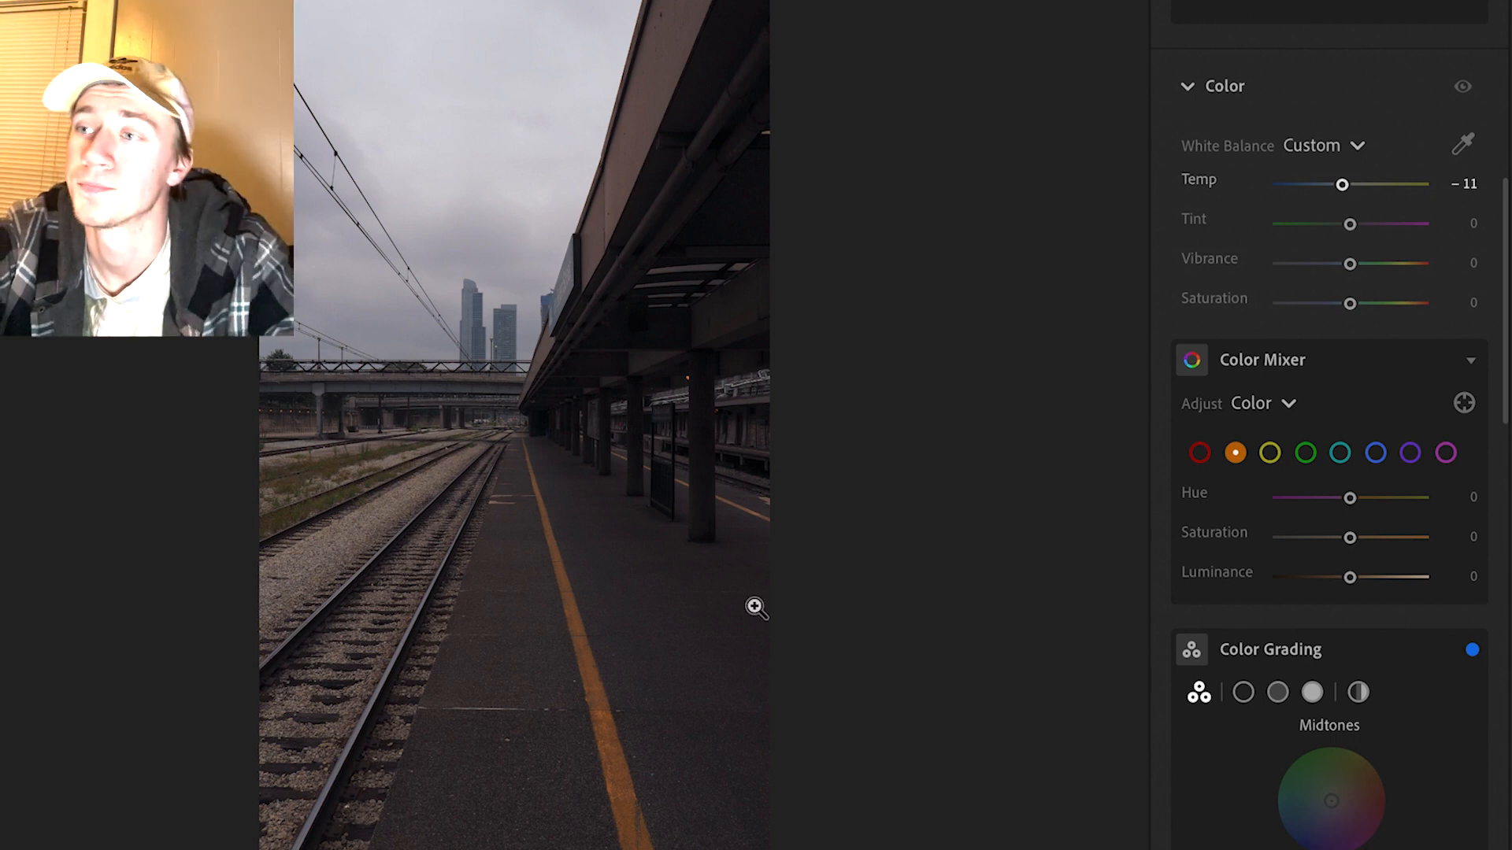
- Adjust the reds in the Color Mixer, set green and aqua Saturation to -100 with aqua Hue -4, and compare against the original version
scroll(1417, 425, down, 1)
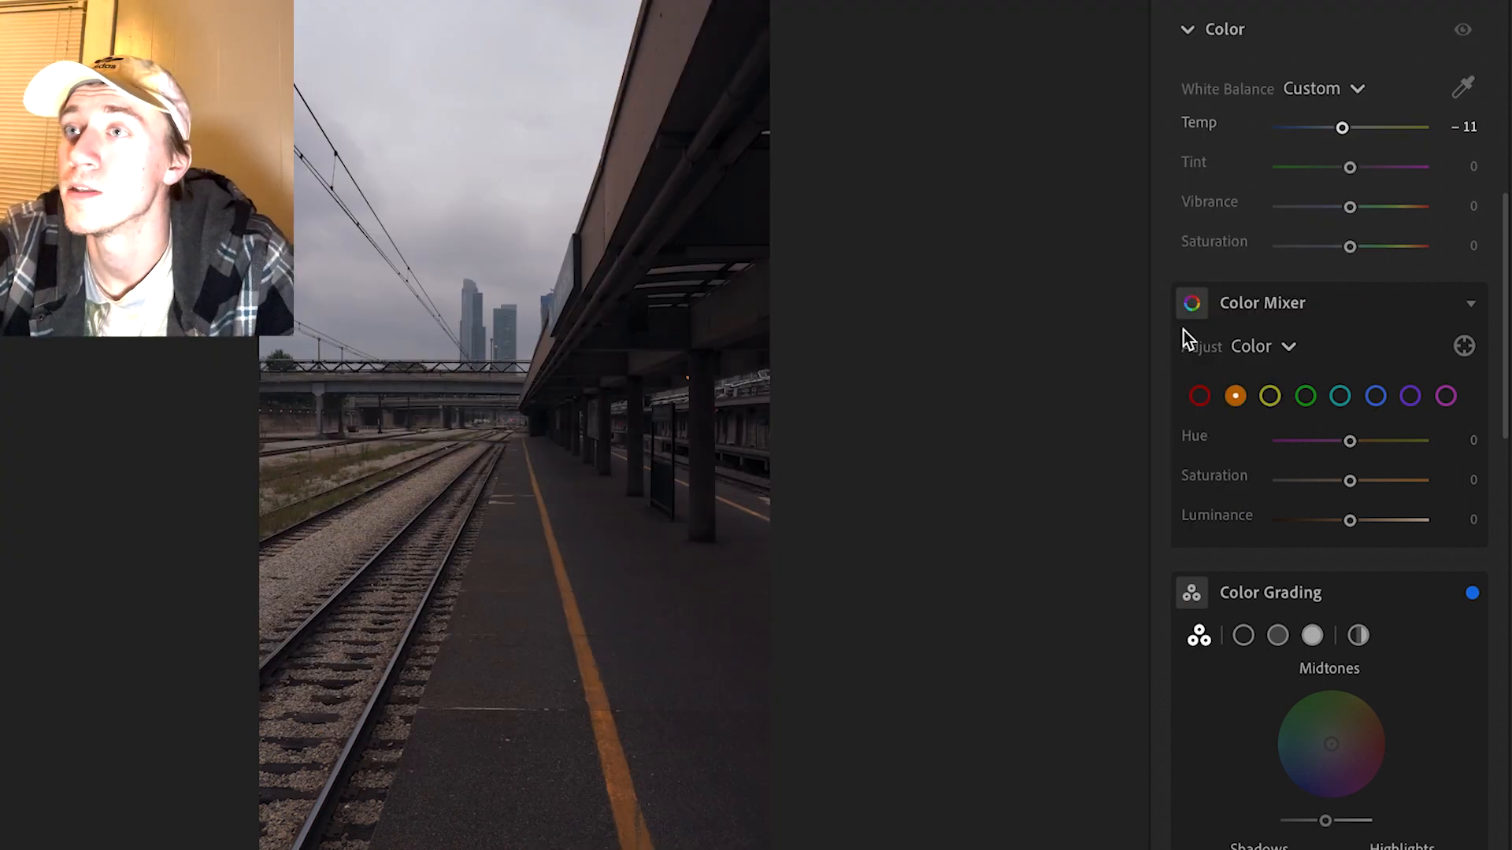
click(1200, 396)
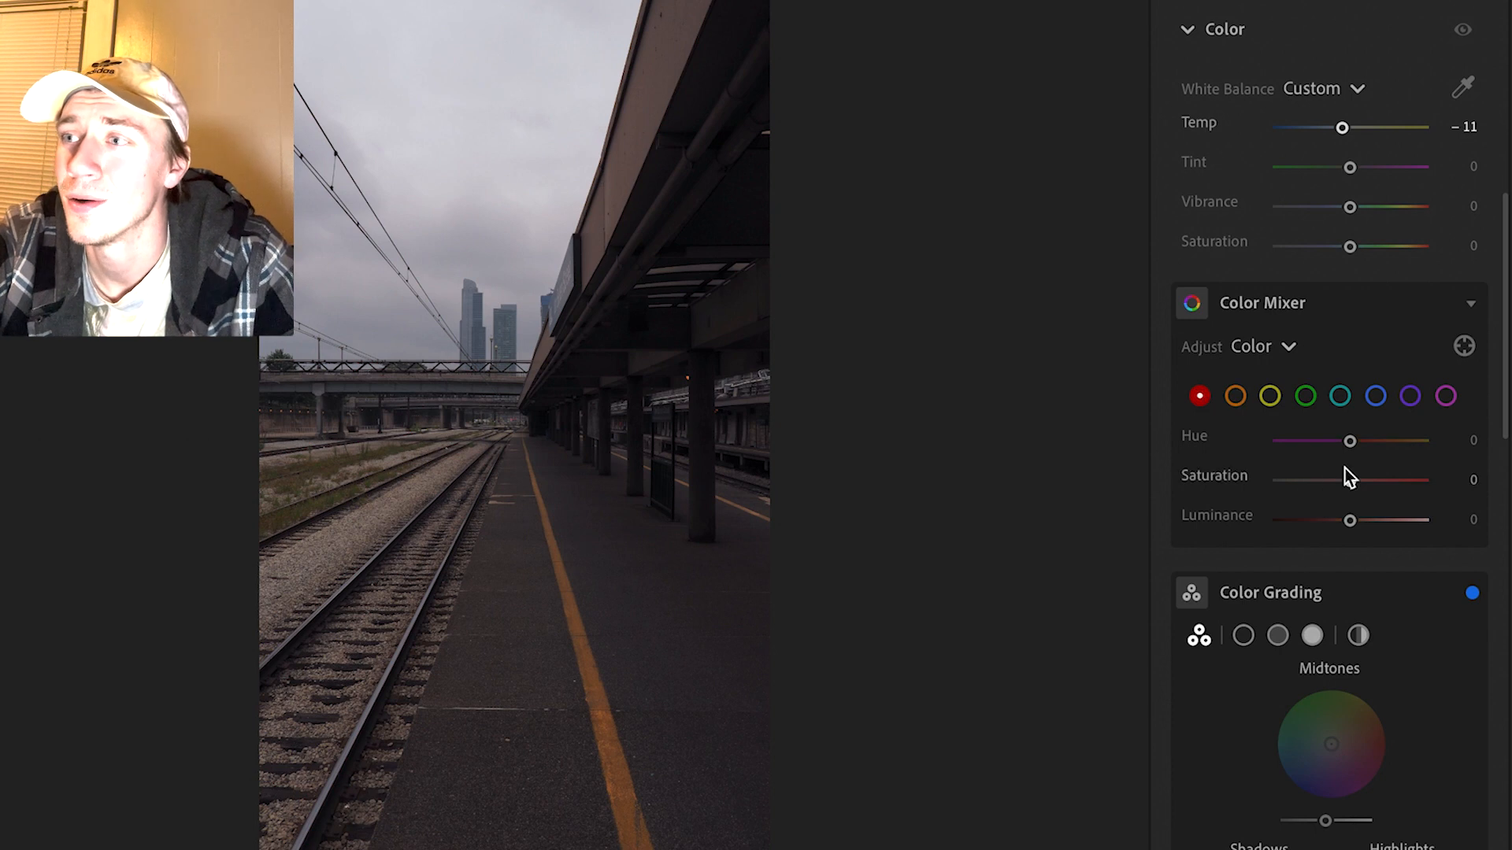
drag(1349, 440, 1236, 492)
click(1304, 396)
drag(1351, 482, 1200, 515)
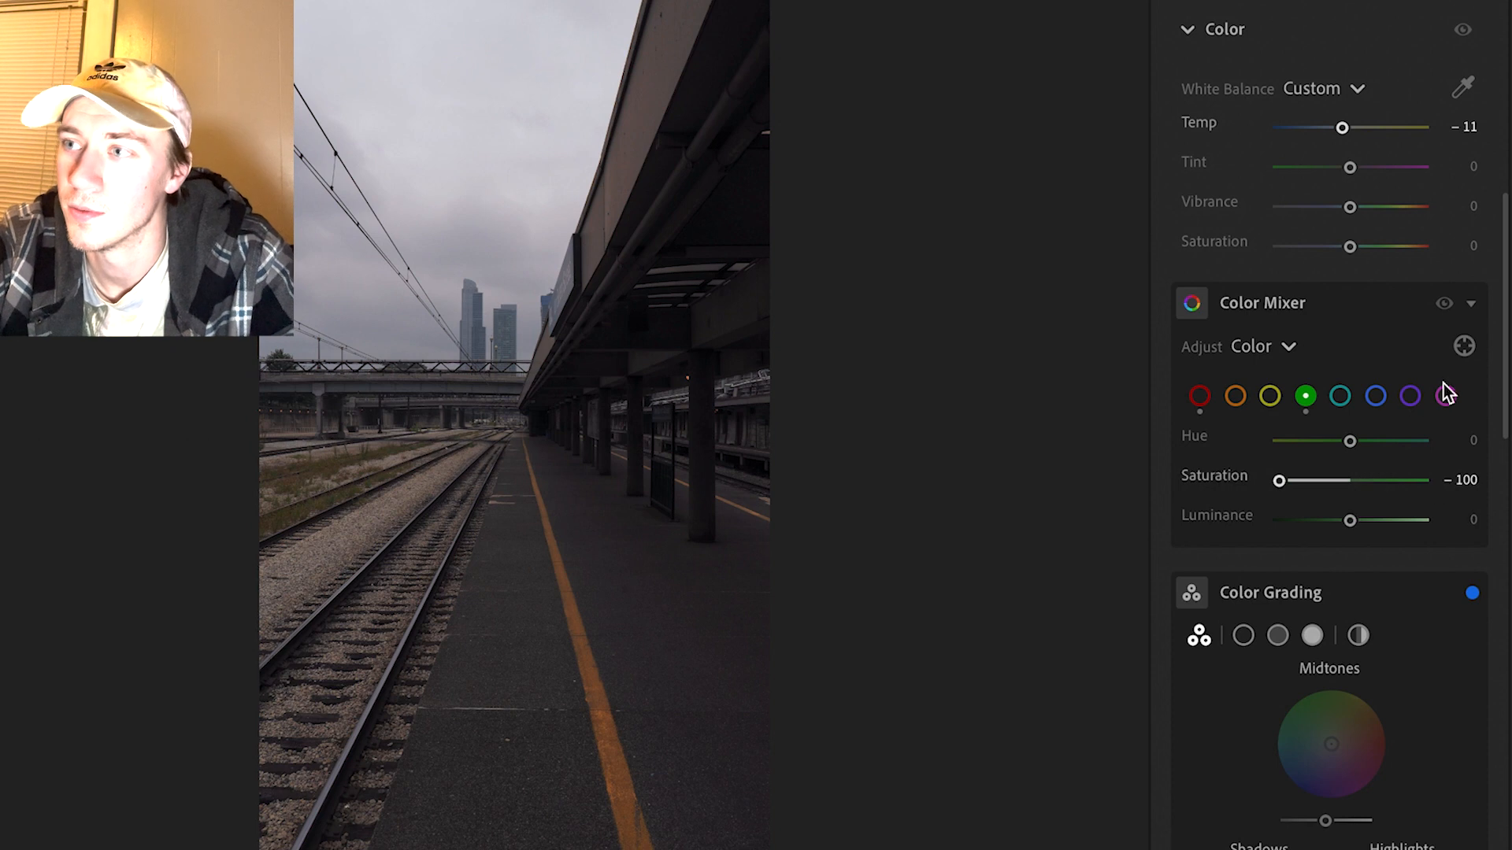
click(1340, 397)
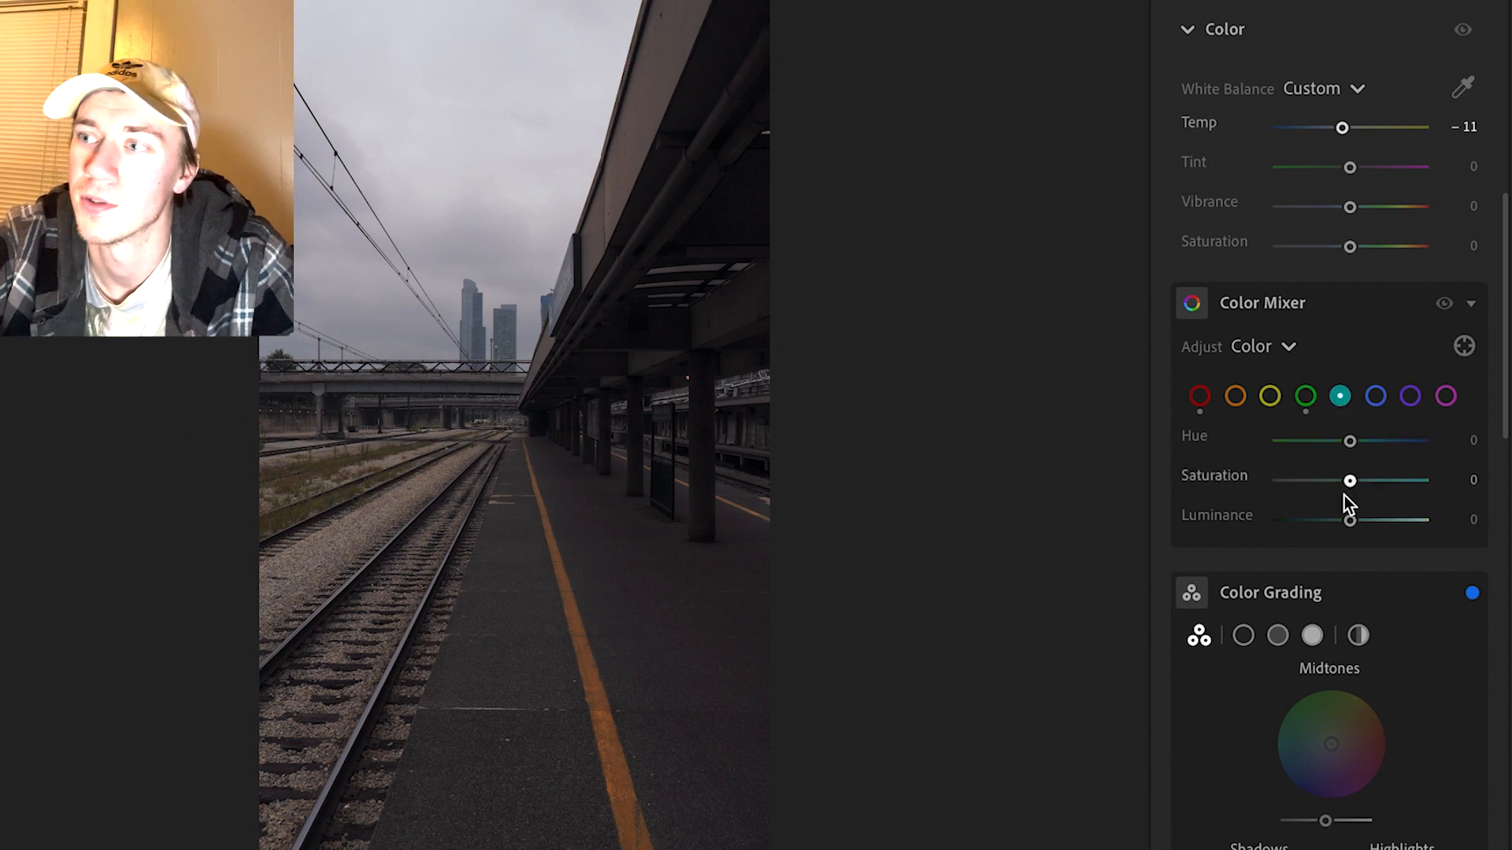
drag(1349, 481, 1275, 483)
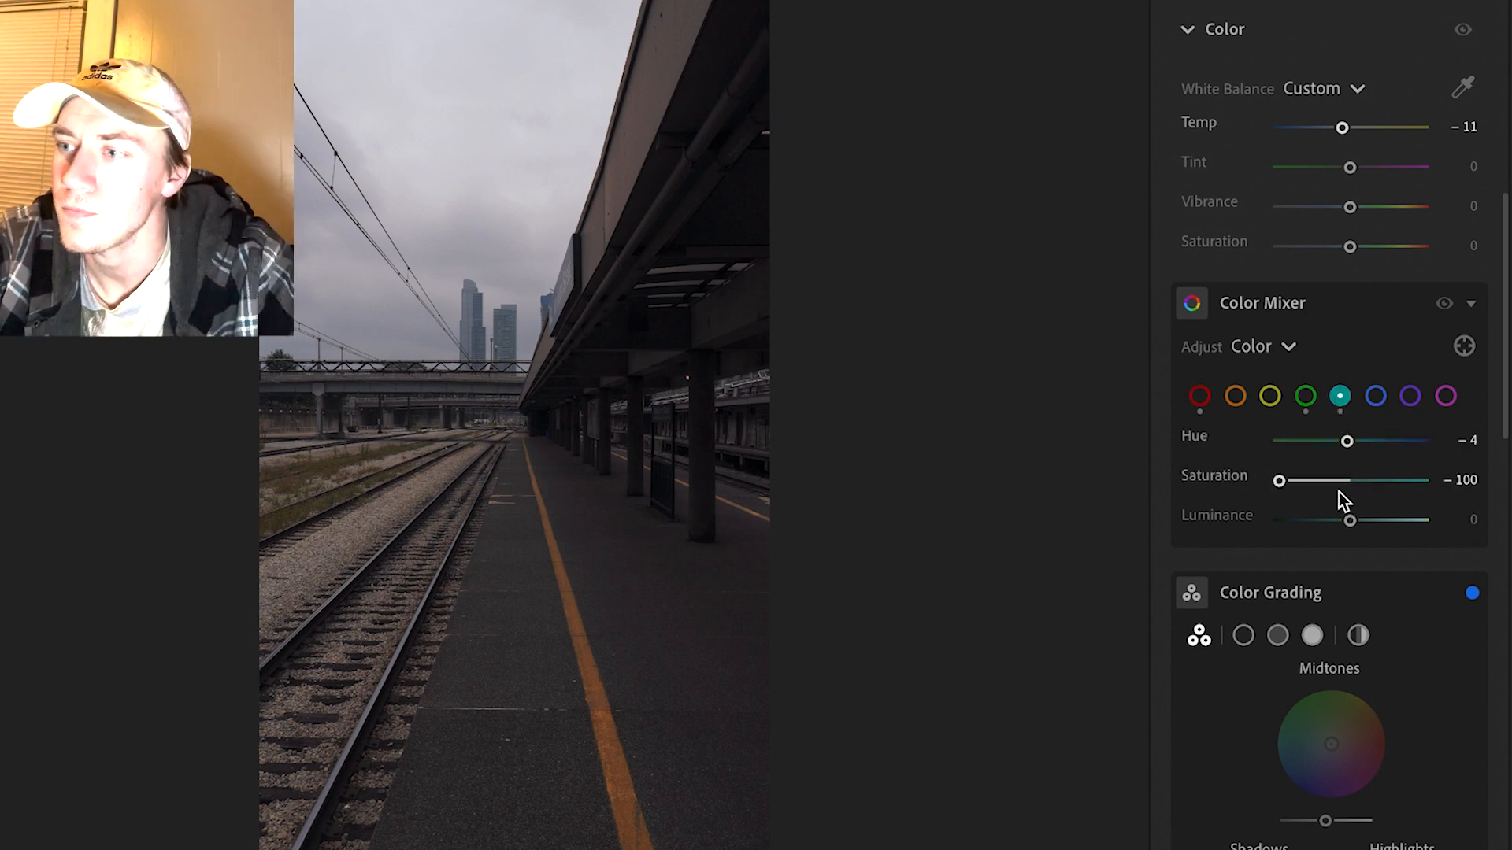
key(shift+v)
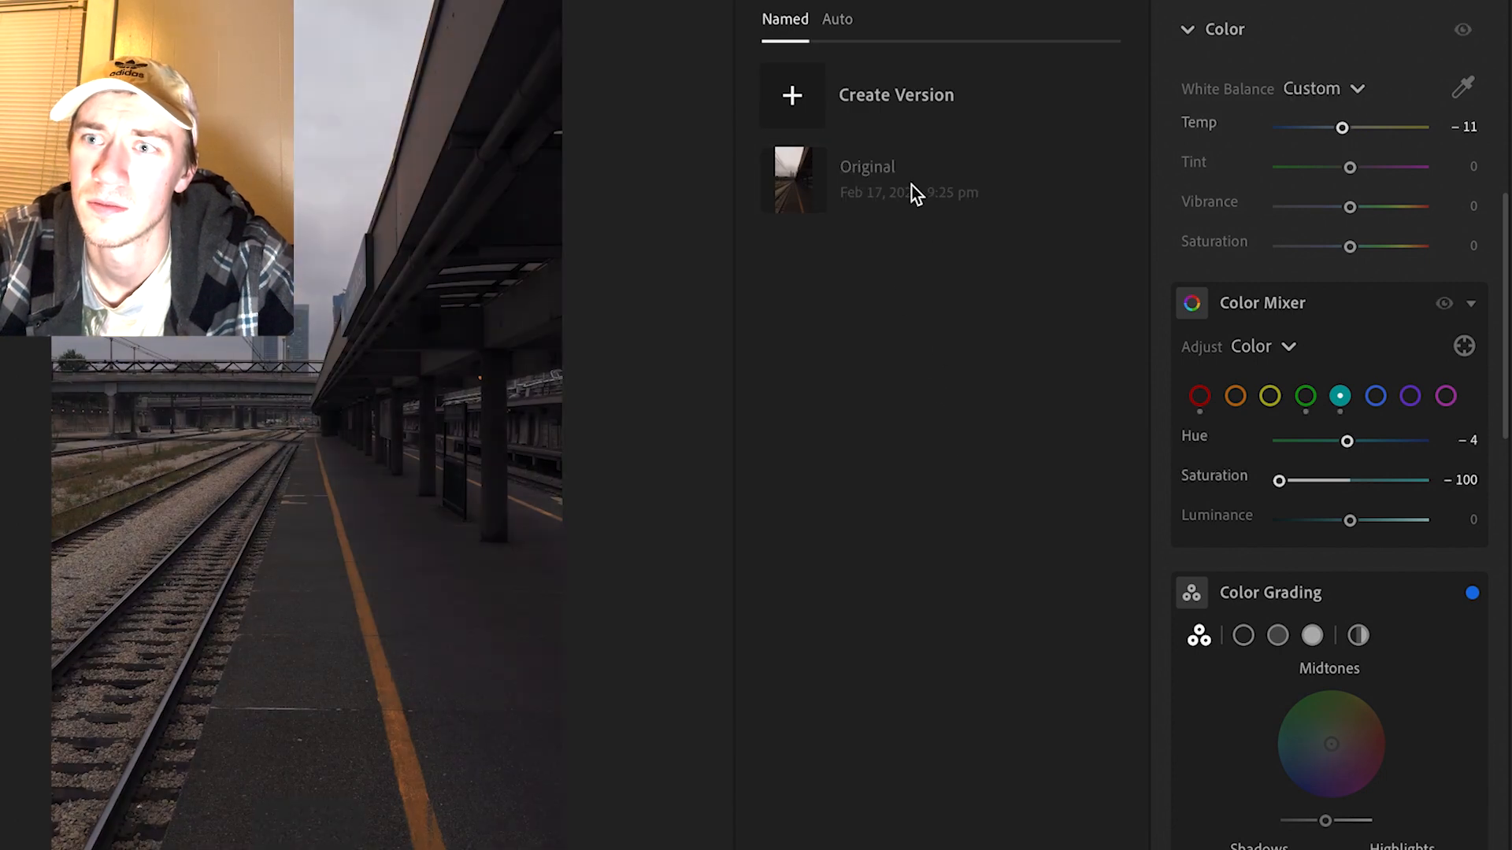
click(919, 206)
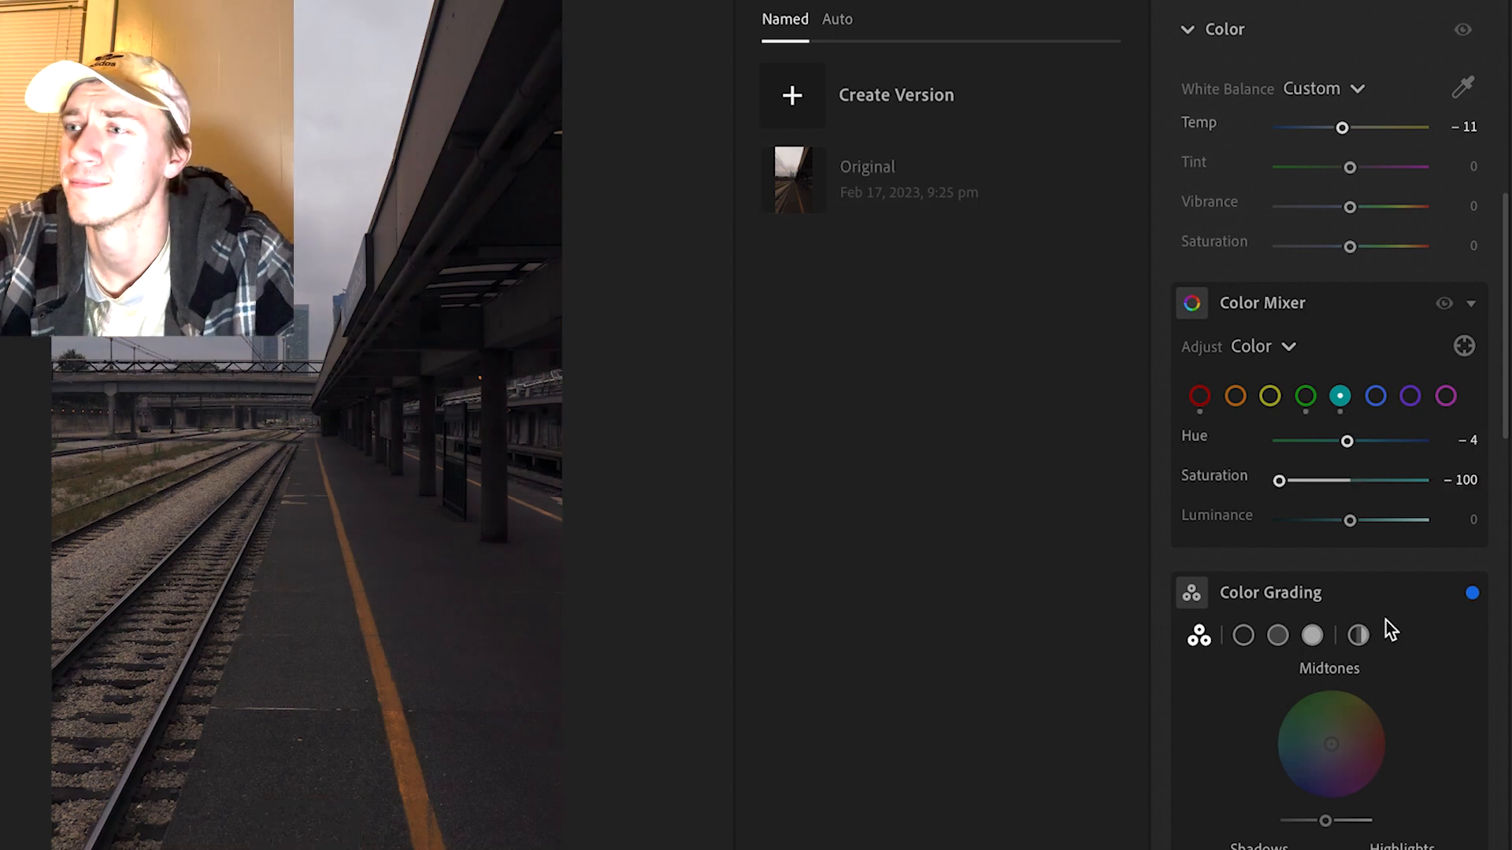
- Shift the blues in the Color Mixer to Hue -38, Saturation -9 and Luminance -6
click(1375, 396)
drag(1351, 443, 1379, 444)
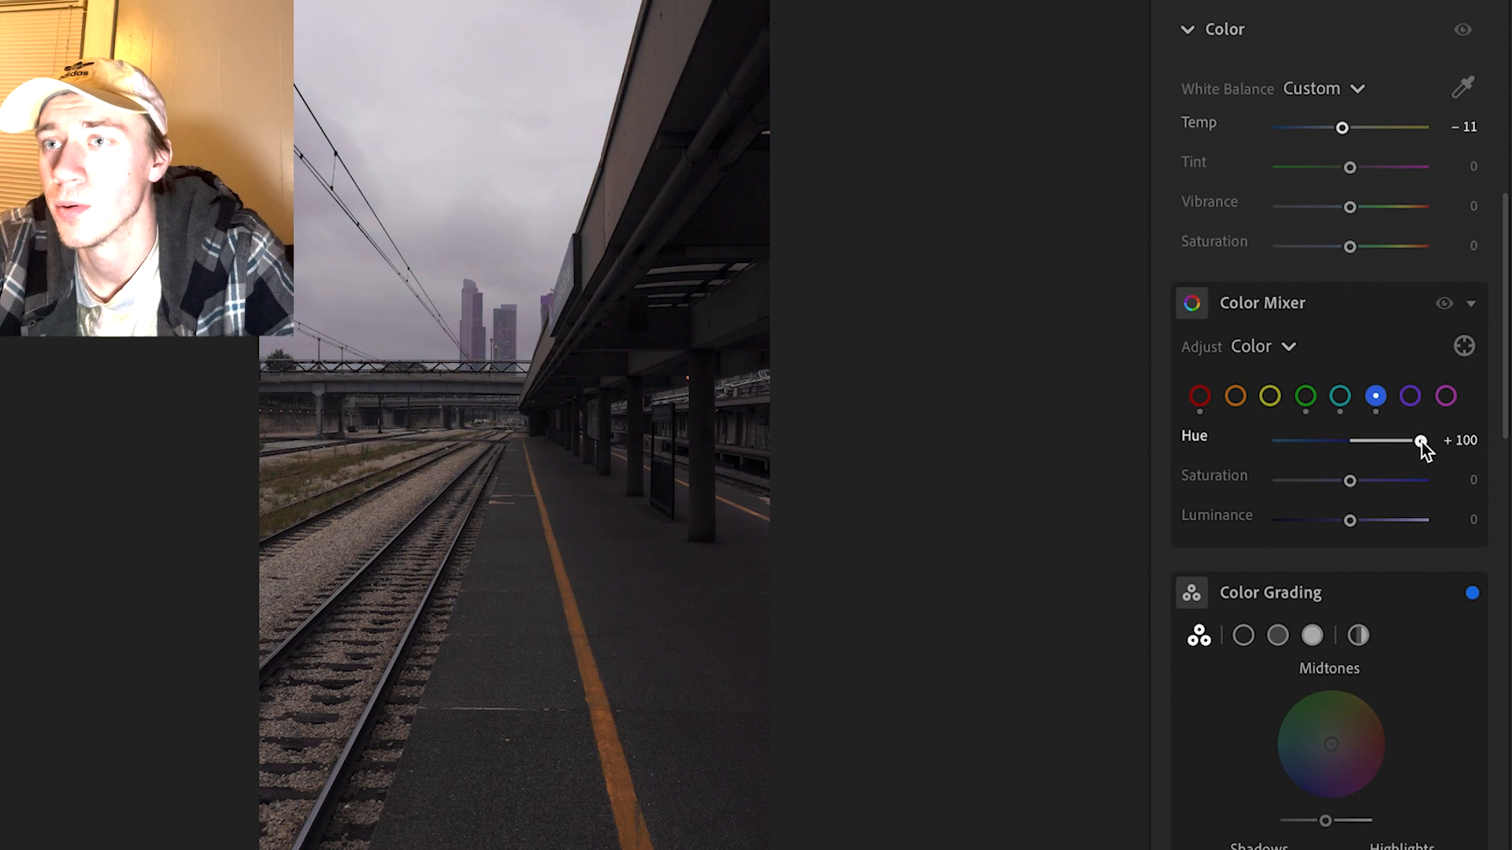
drag(1419, 441, 1323, 433)
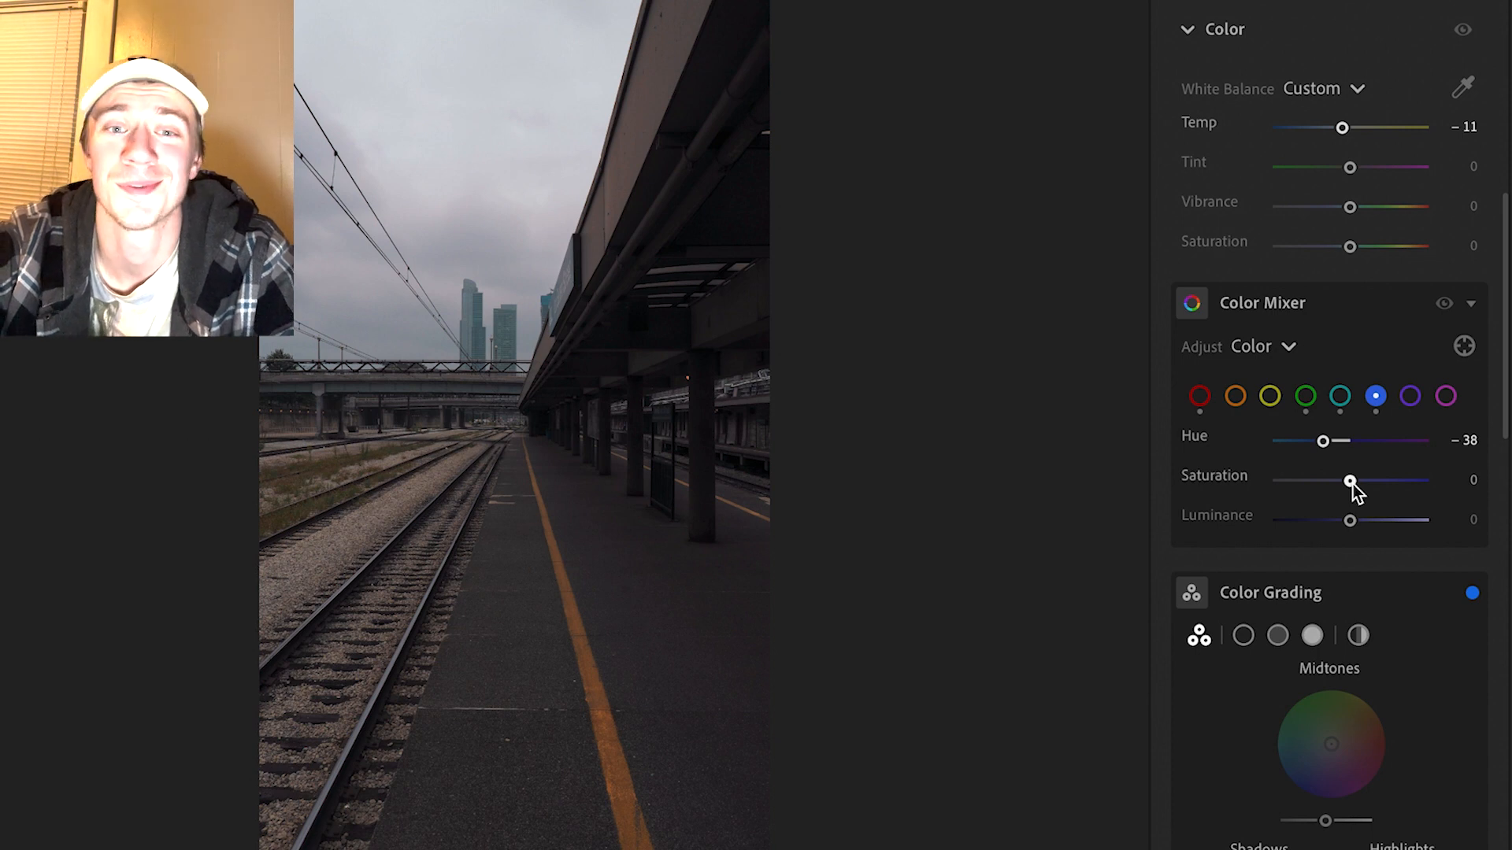
drag(1352, 483, 1340, 523)
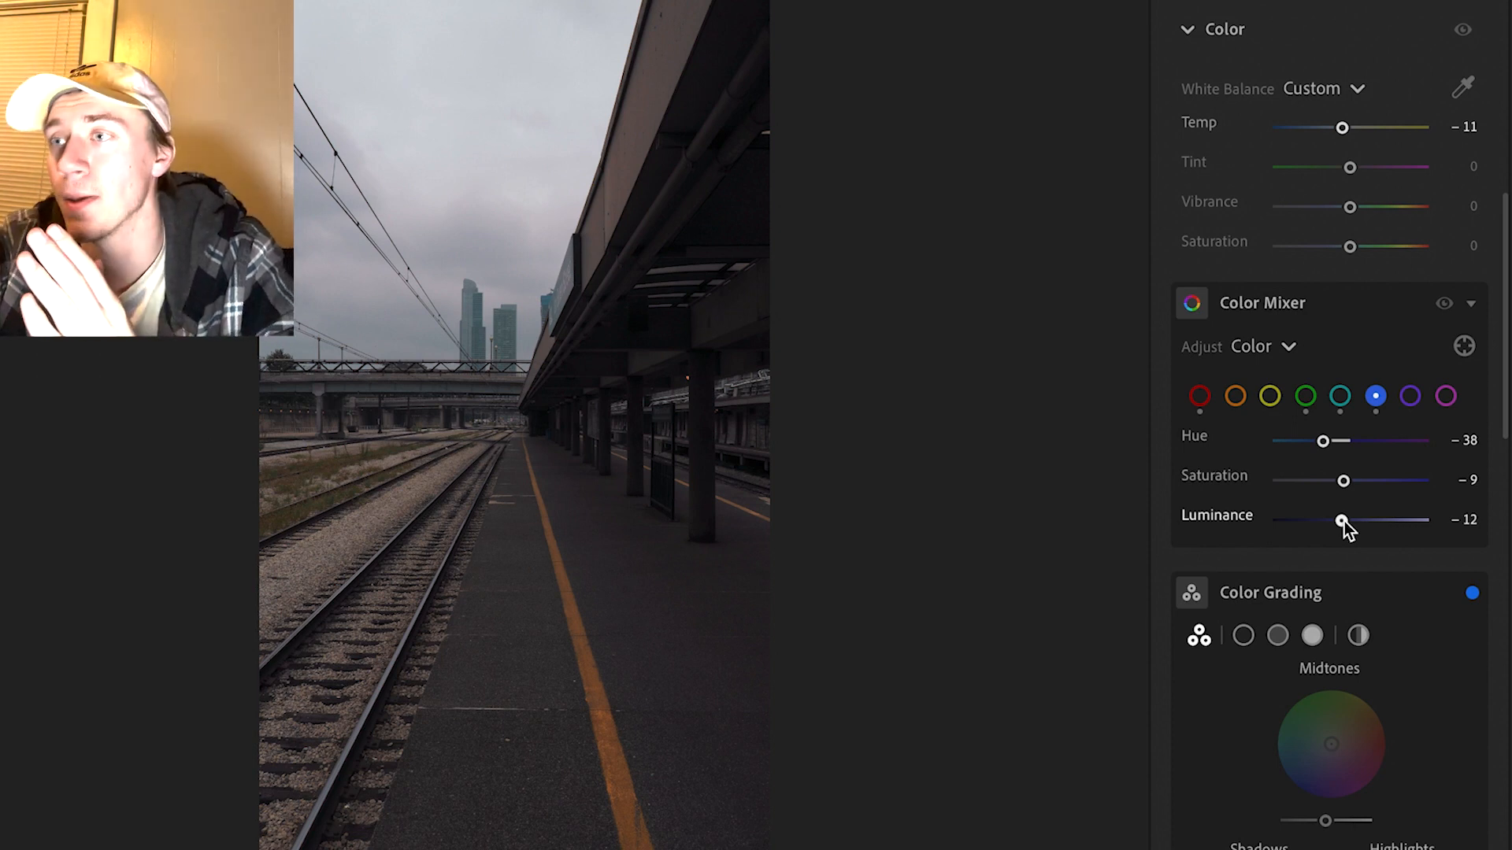
drag(1341, 522, 1346, 521)
- Adjust the oranges in the Color Mixer and set the yellows to Hue -45, Saturation +32 and Luminance +28, checking the platform line up close
scroll(1362, 441, down, 3)
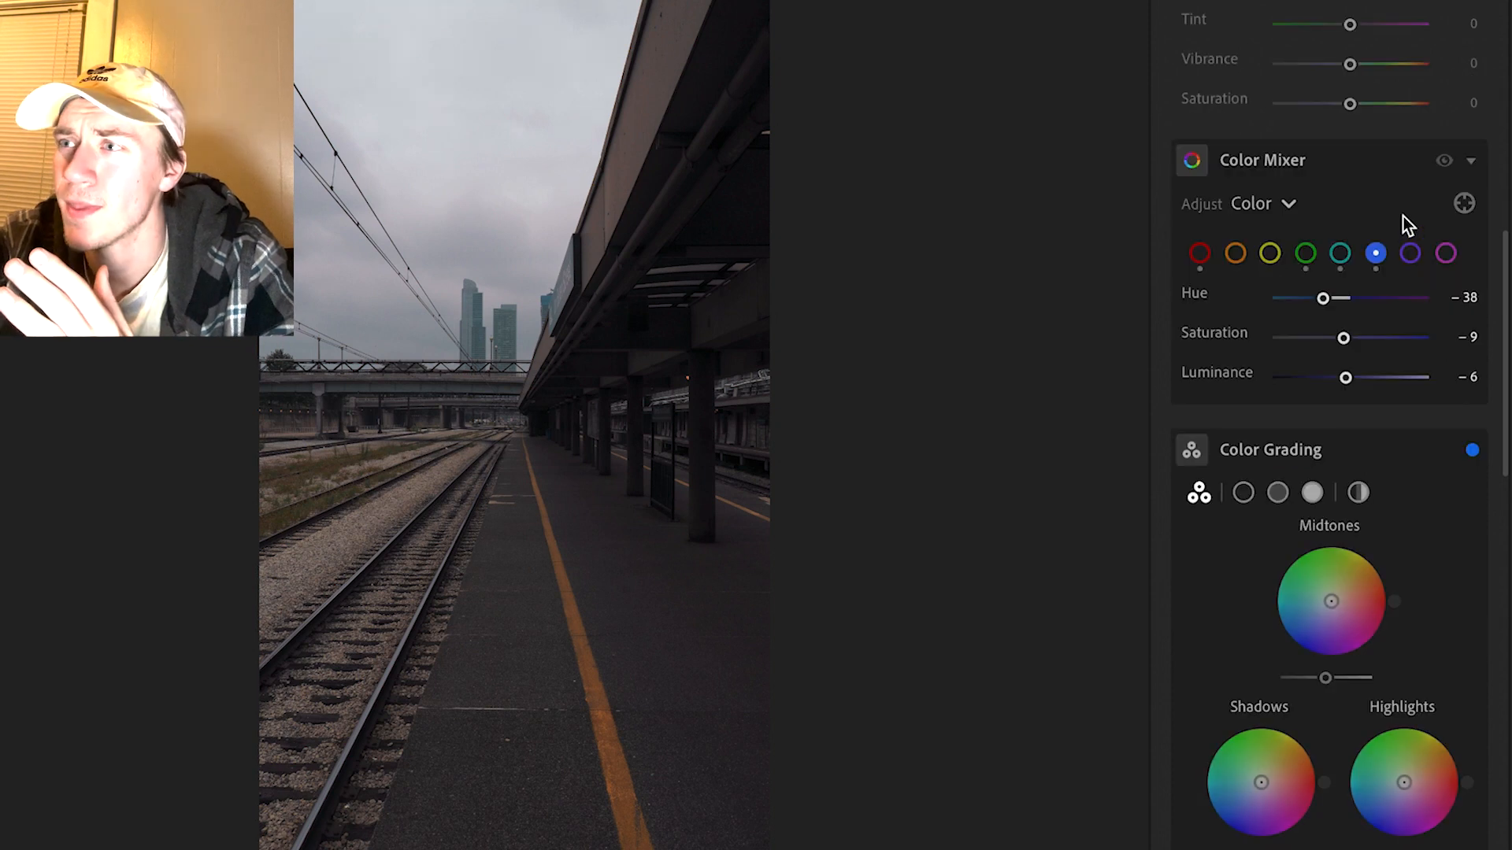
click(1236, 253)
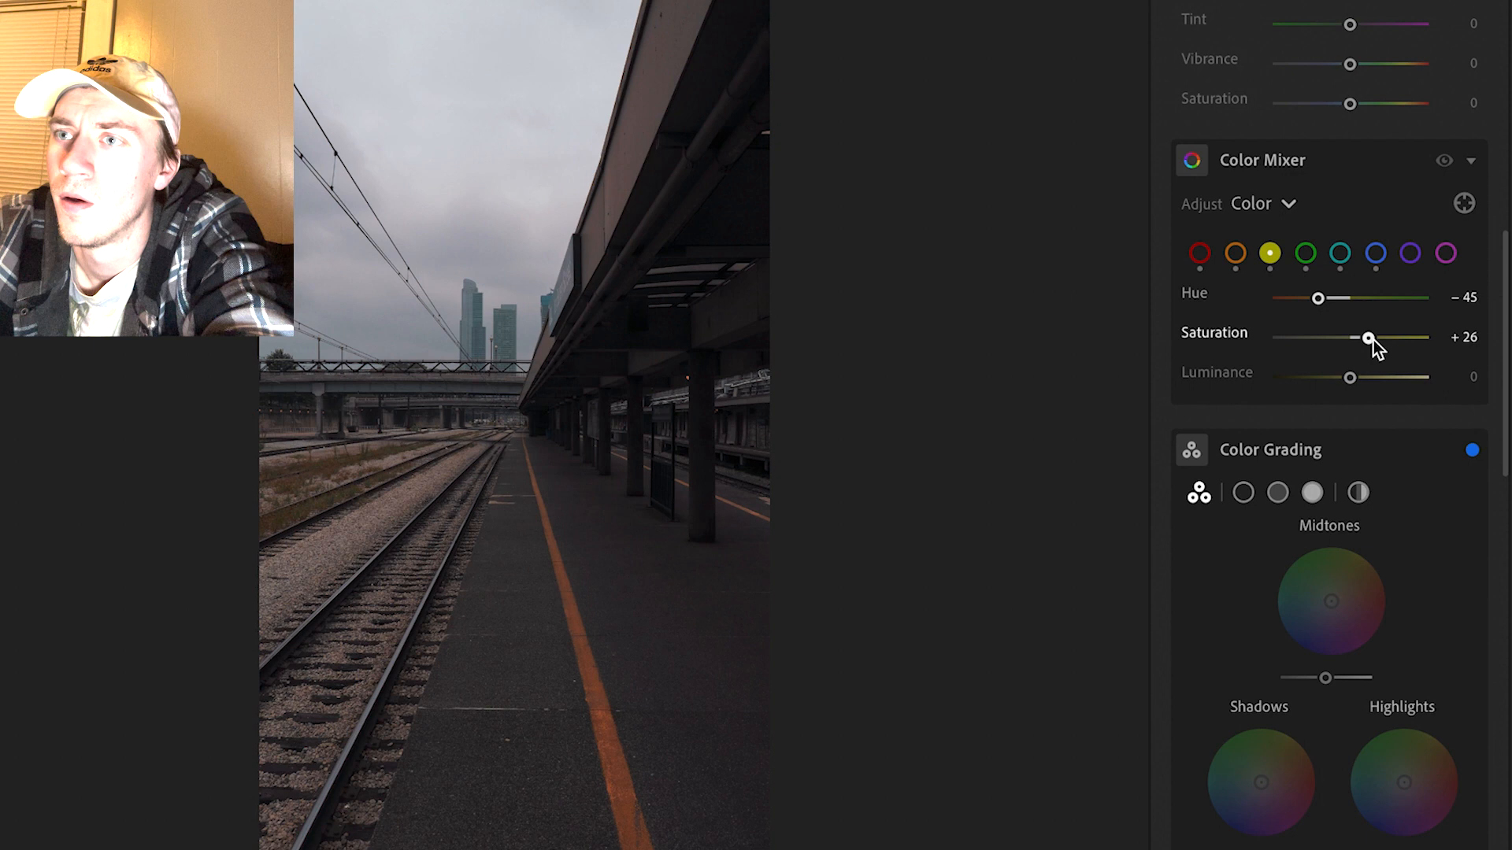
drag(1373, 340, 1372, 339)
click(578, 635)
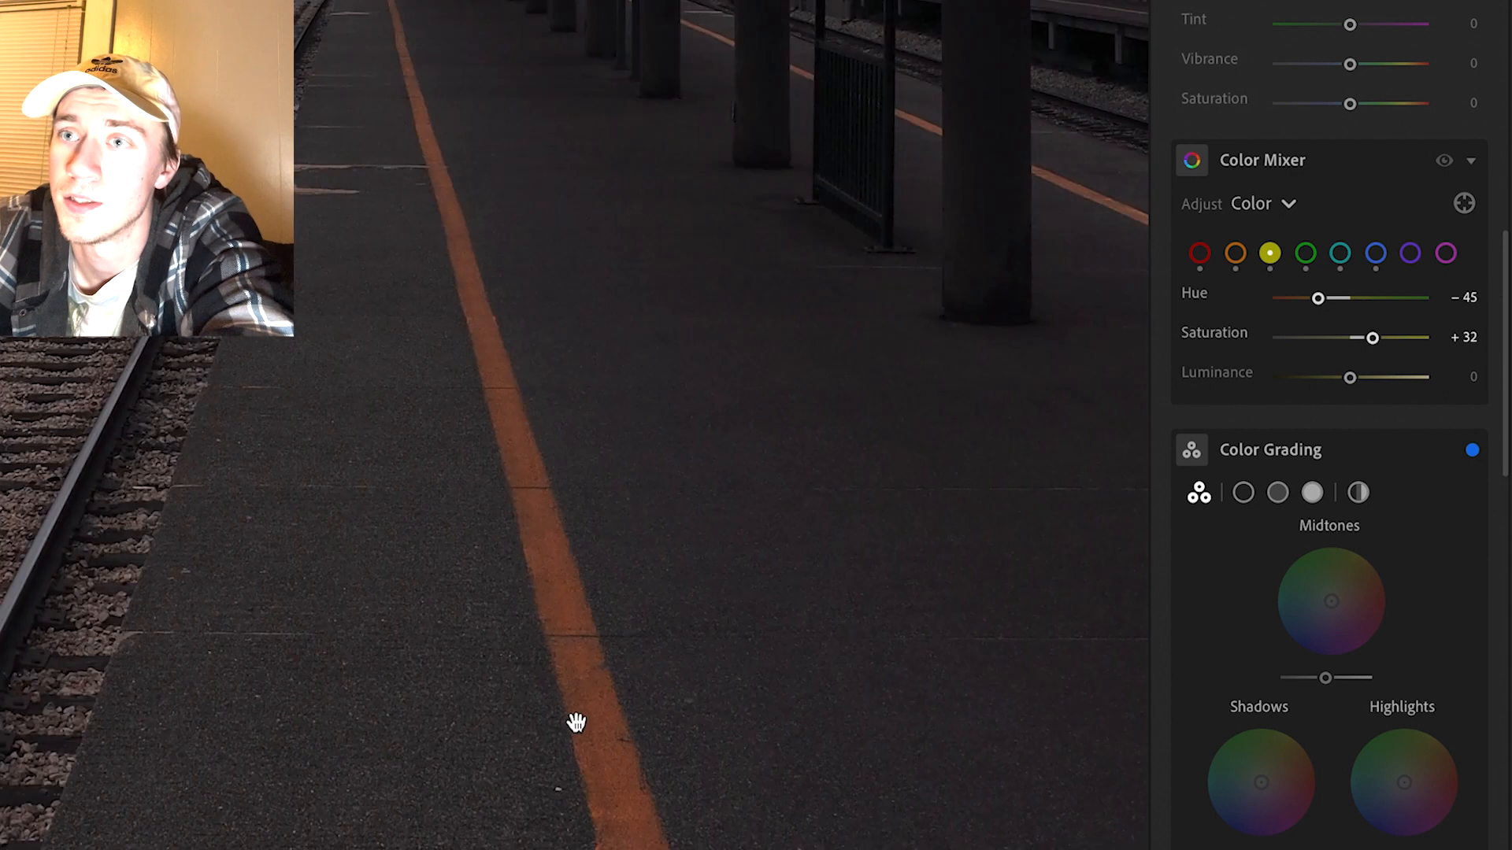
click(543, 546)
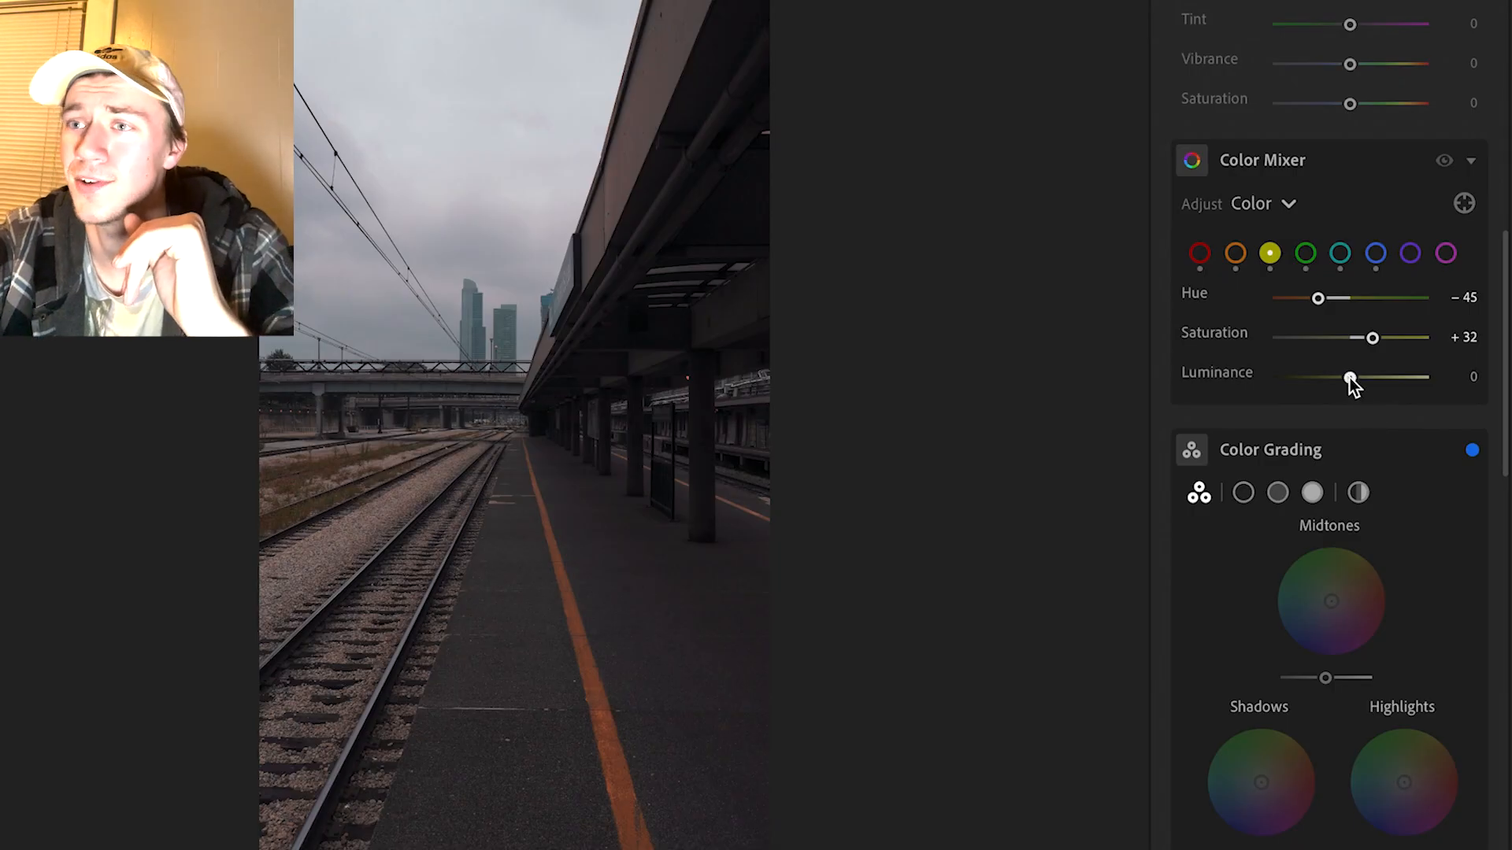
mouse_move(1350, 378)
mouse_down()
mouse_move(1370, 381)
mouse_move(1348, 385)
mouse_up()
drag(1356, 378, 1366, 379)
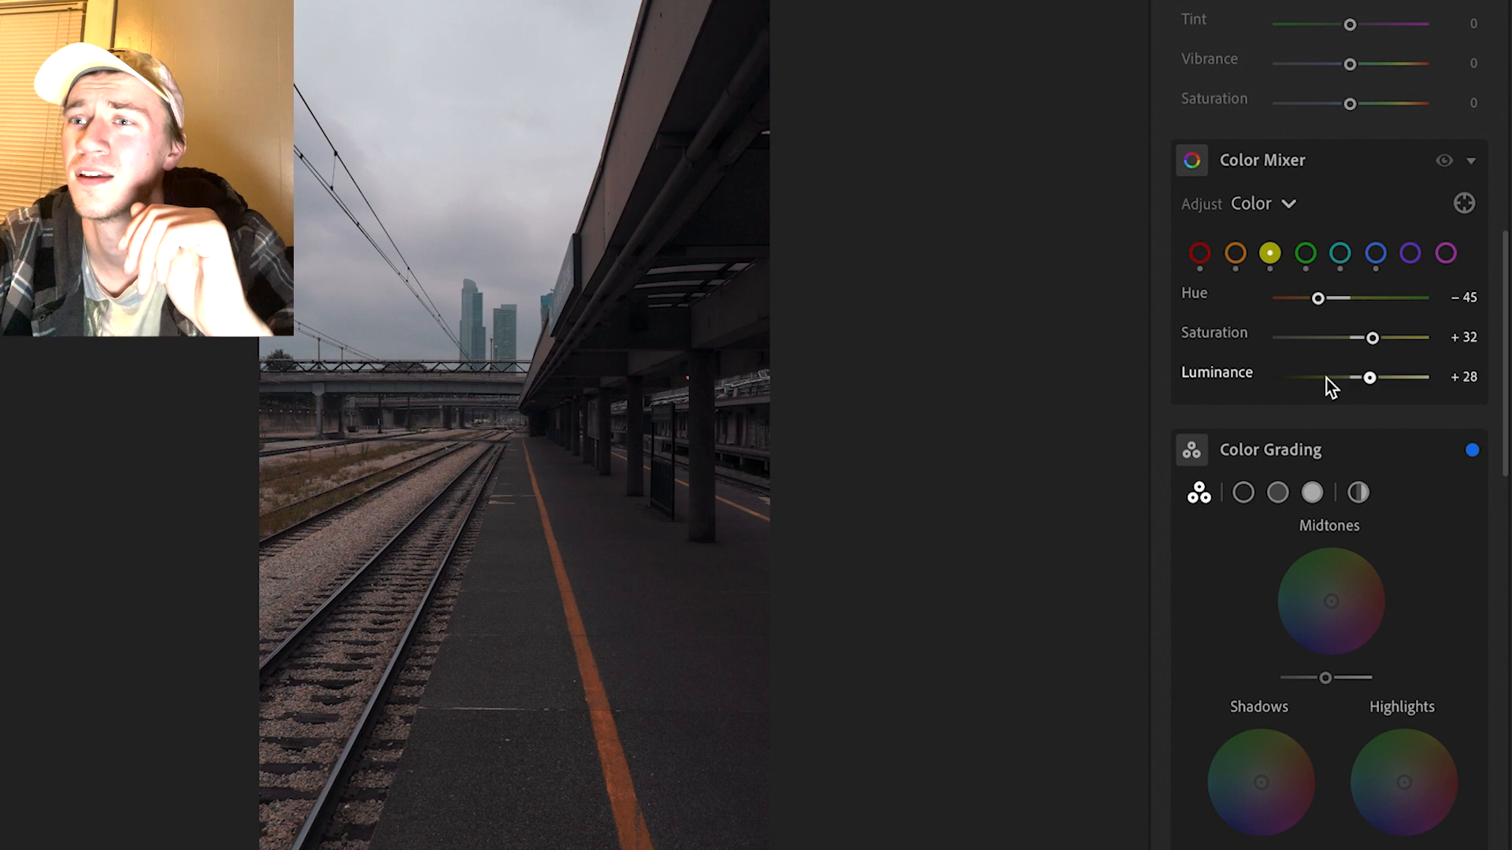
- Lower the Luminance of the yellows in the Color Mixer to -19
drag(1365, 379, 1312, 379)
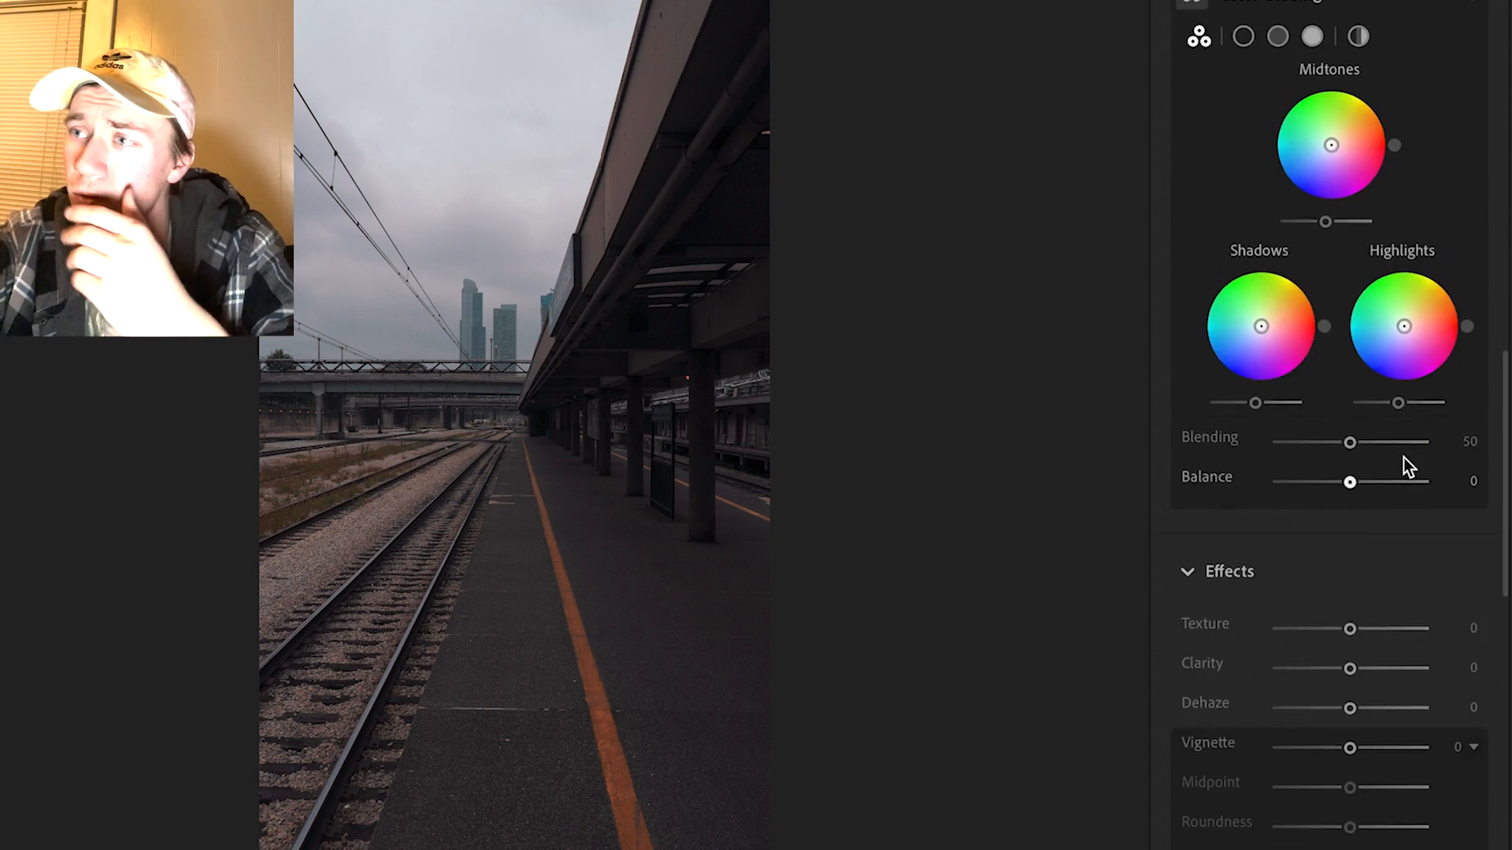
scroll(1403, 457, up, 3)
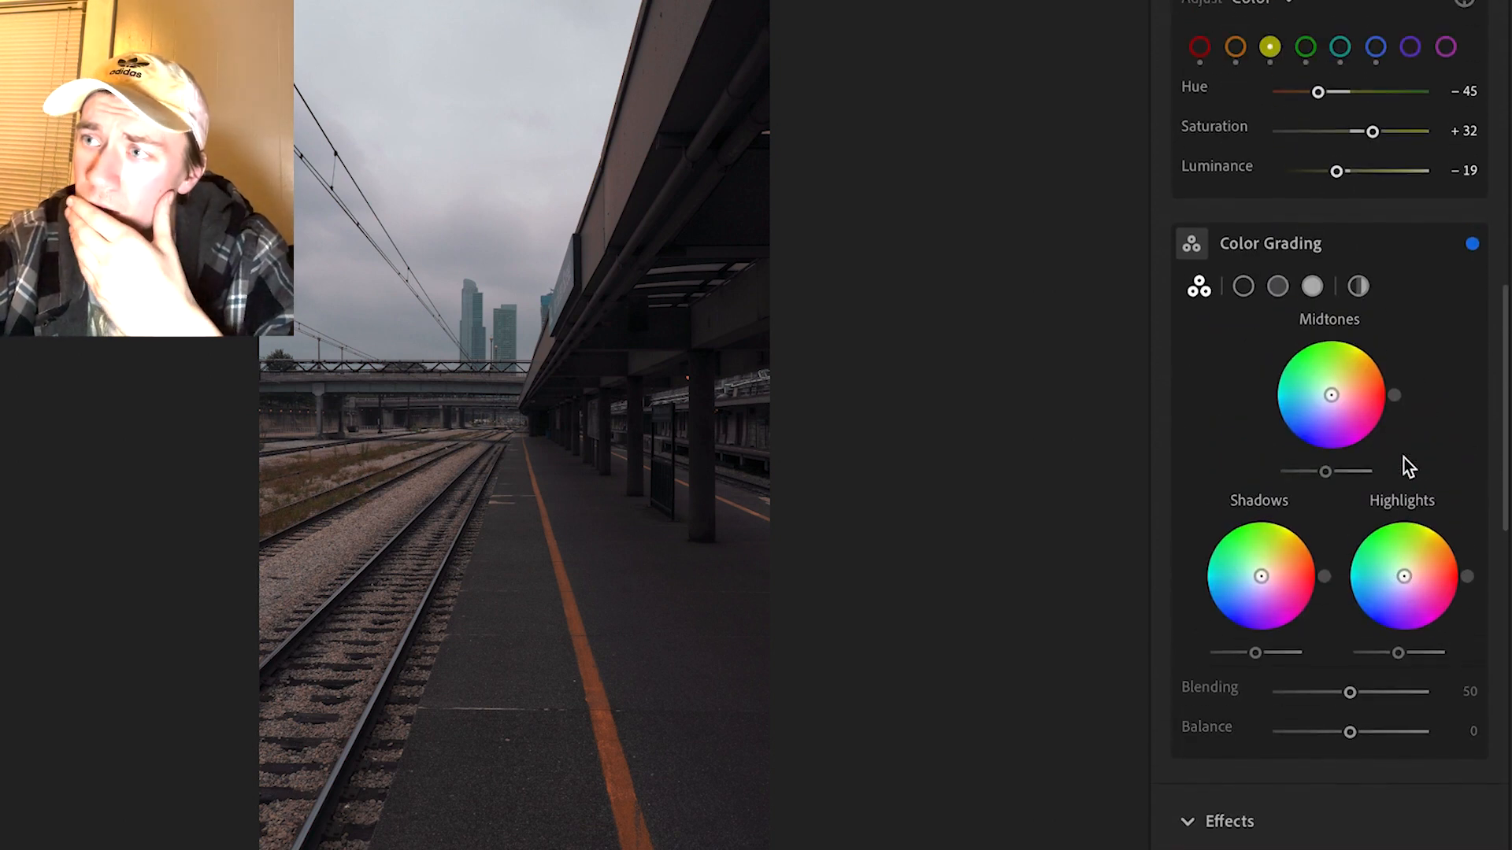
scroll(1403, 457, up, 12)
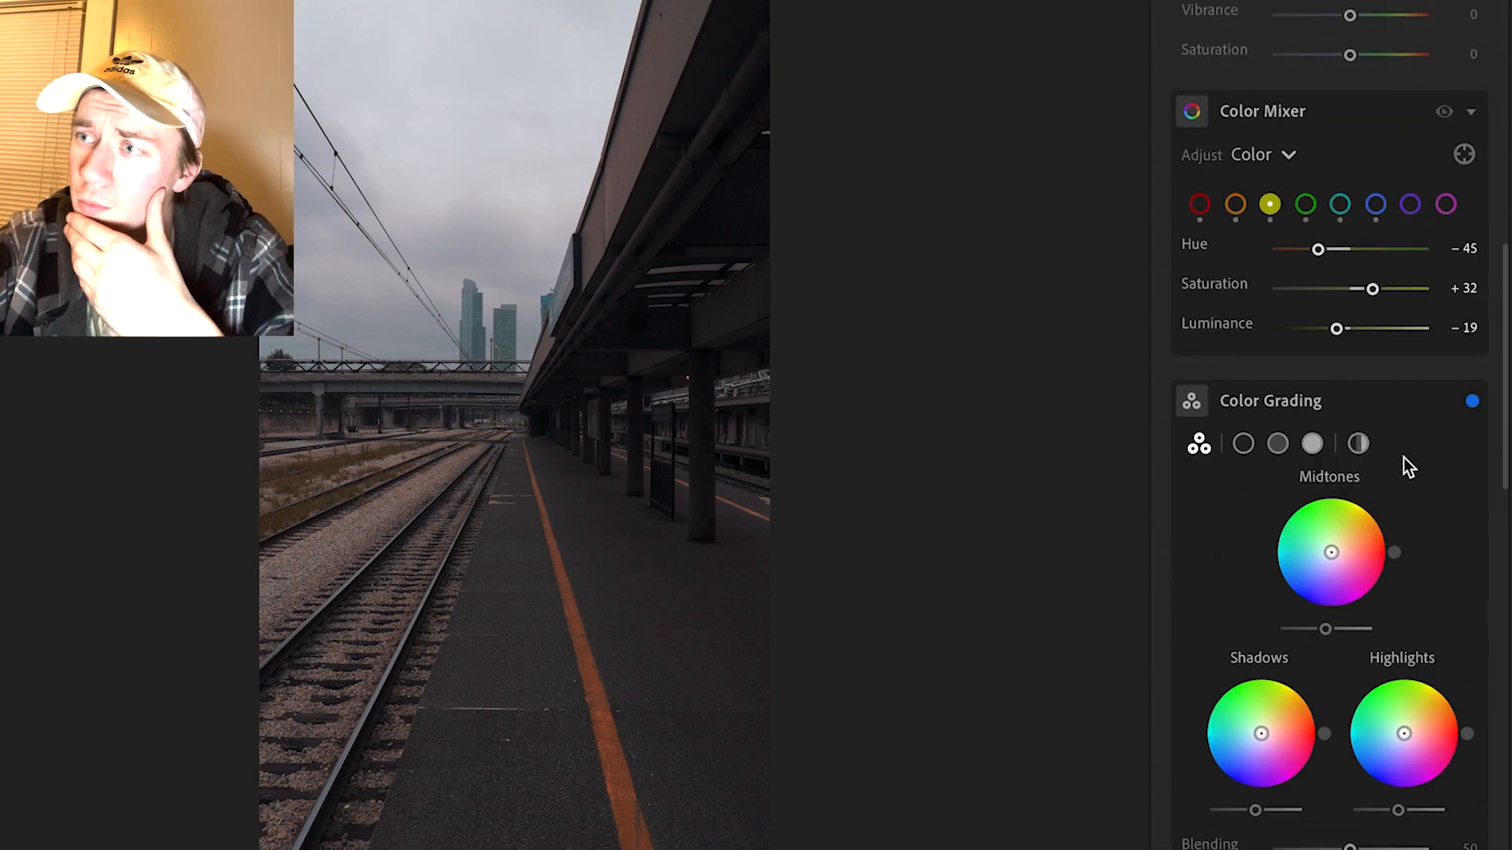
scroll(1403, 457, down, 12)
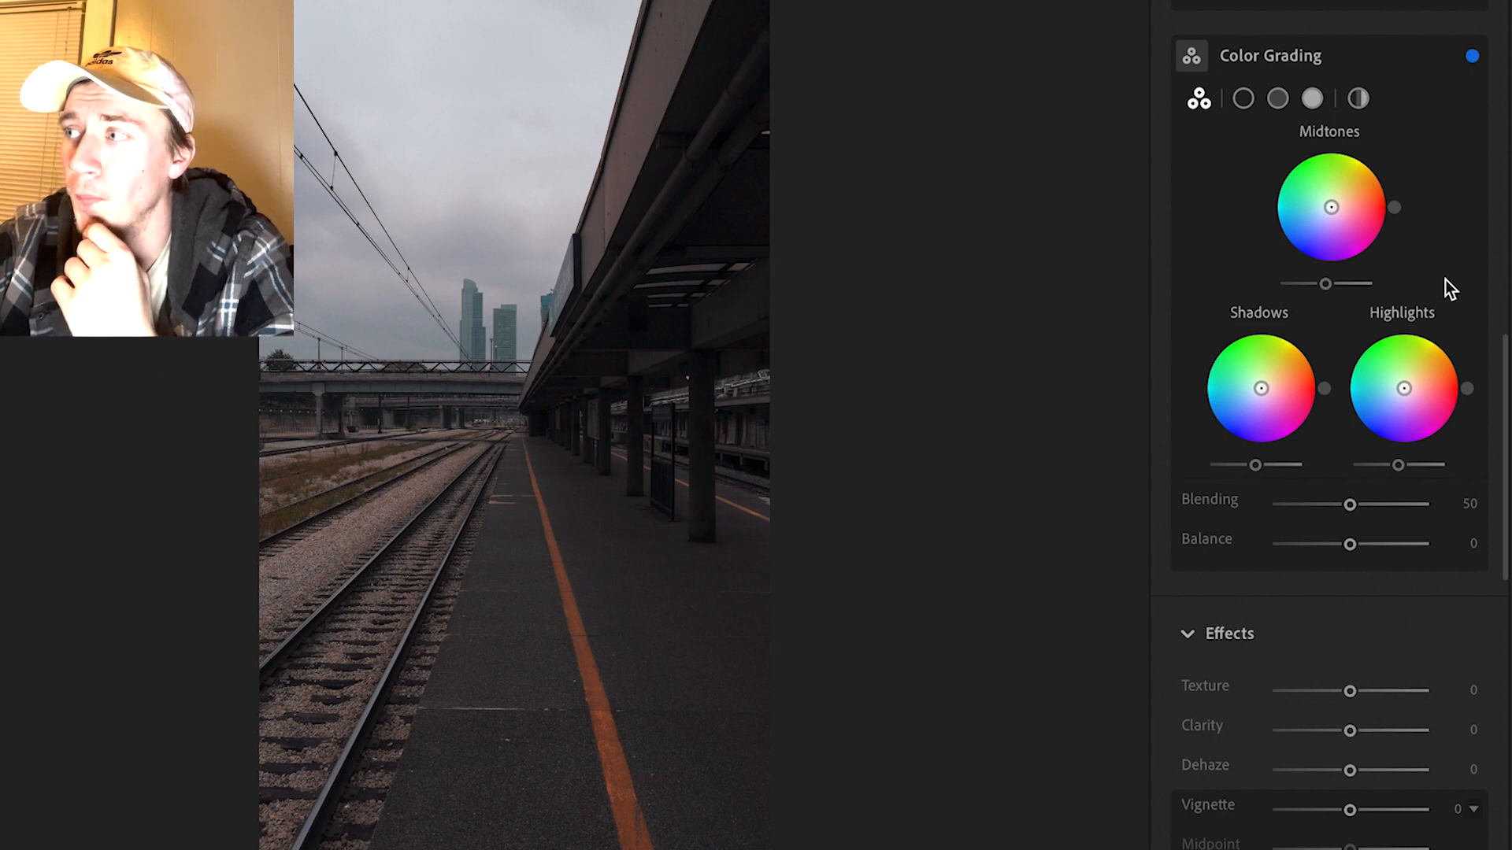
- Darken the photo's edges with a Vignette of -23 and a Midpoint of 51
scroll(1444, 281, down, 5)
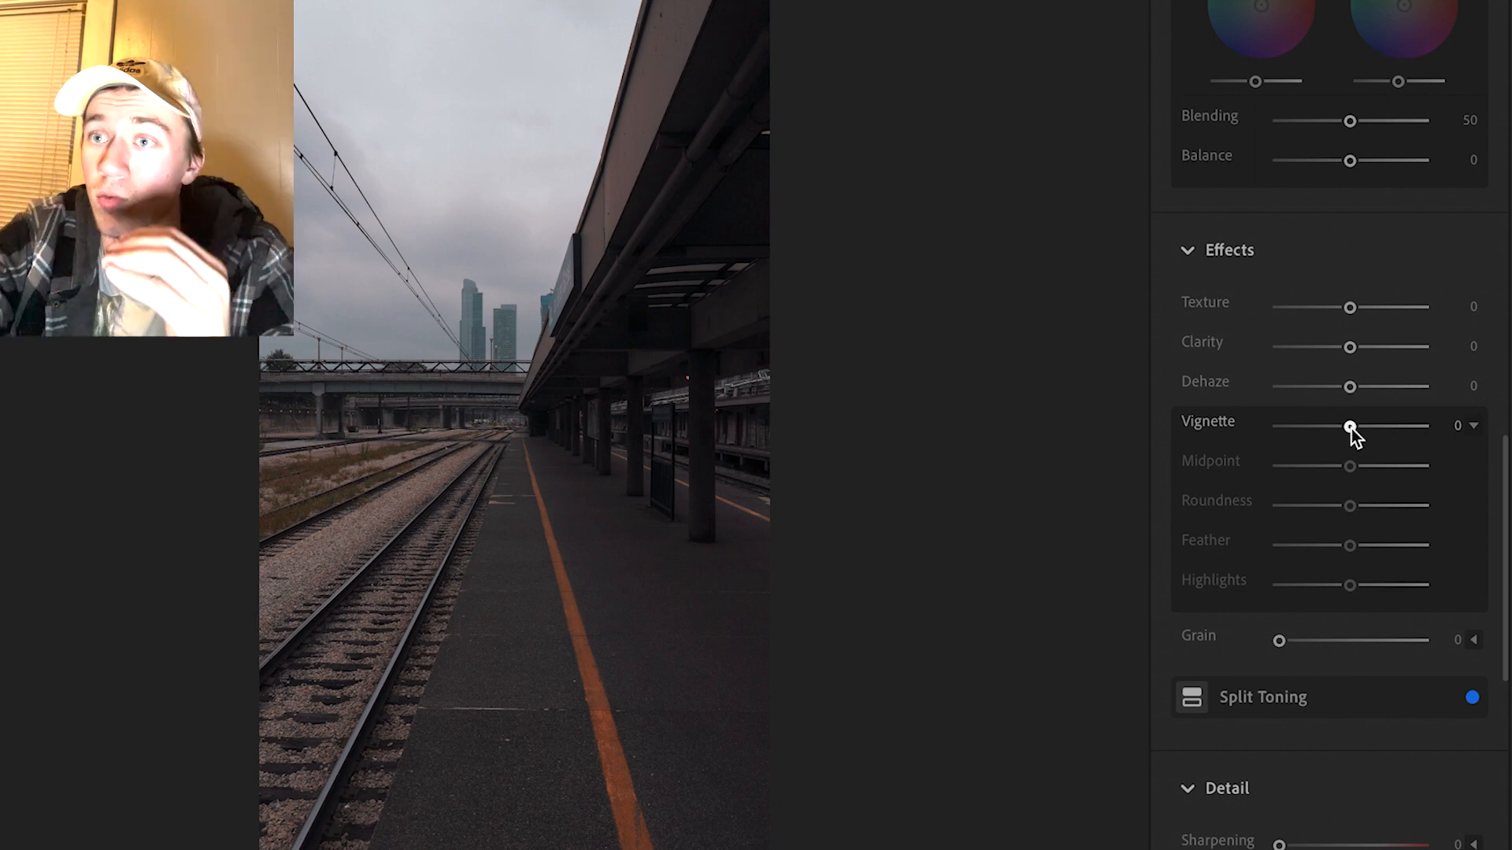
drag(1351, 429, 1338, 431)
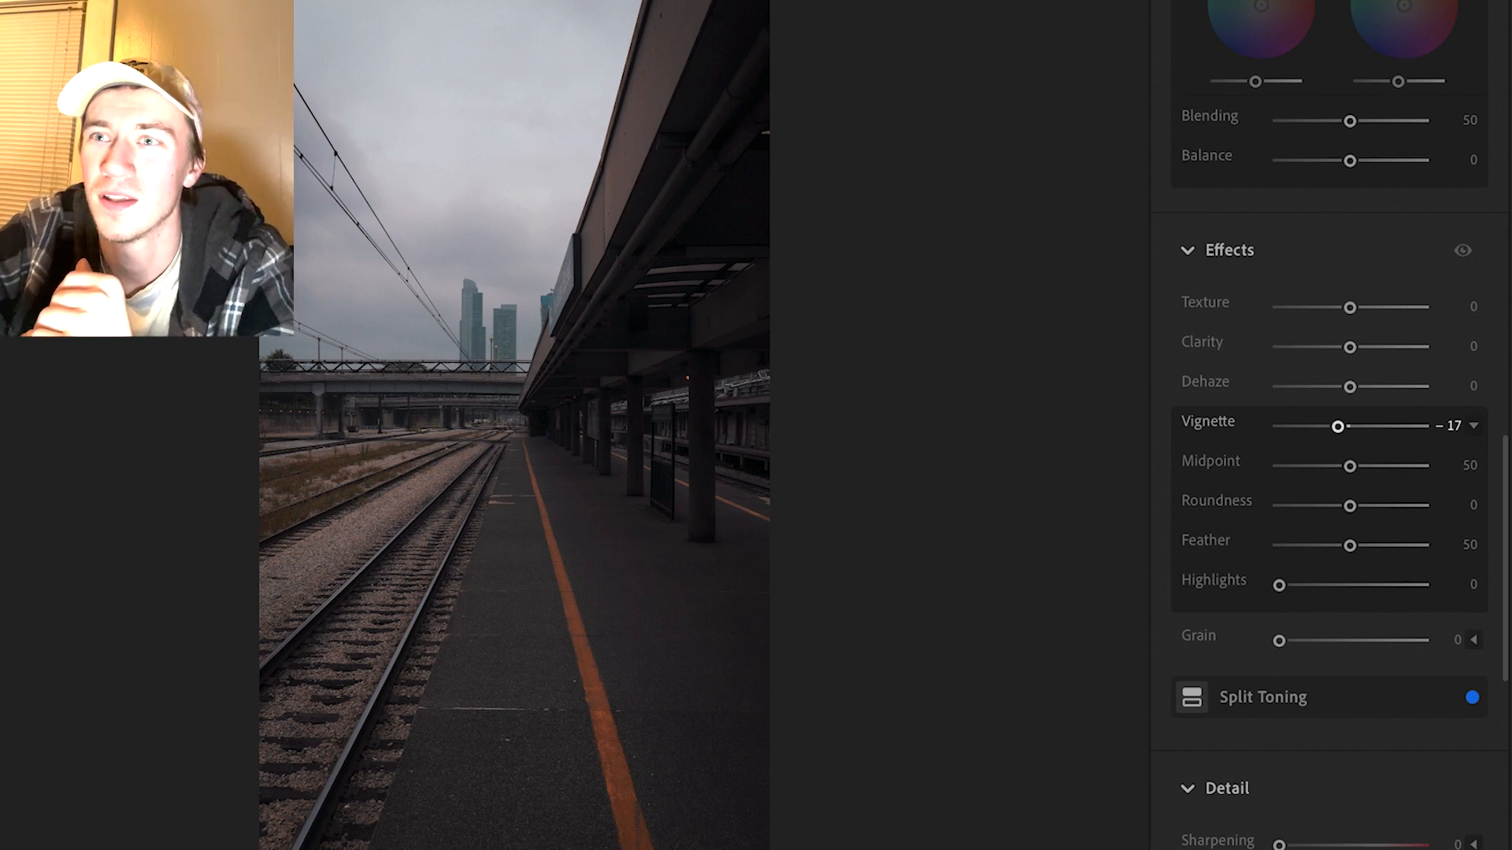
drag(1338, 427, 1334, 428)
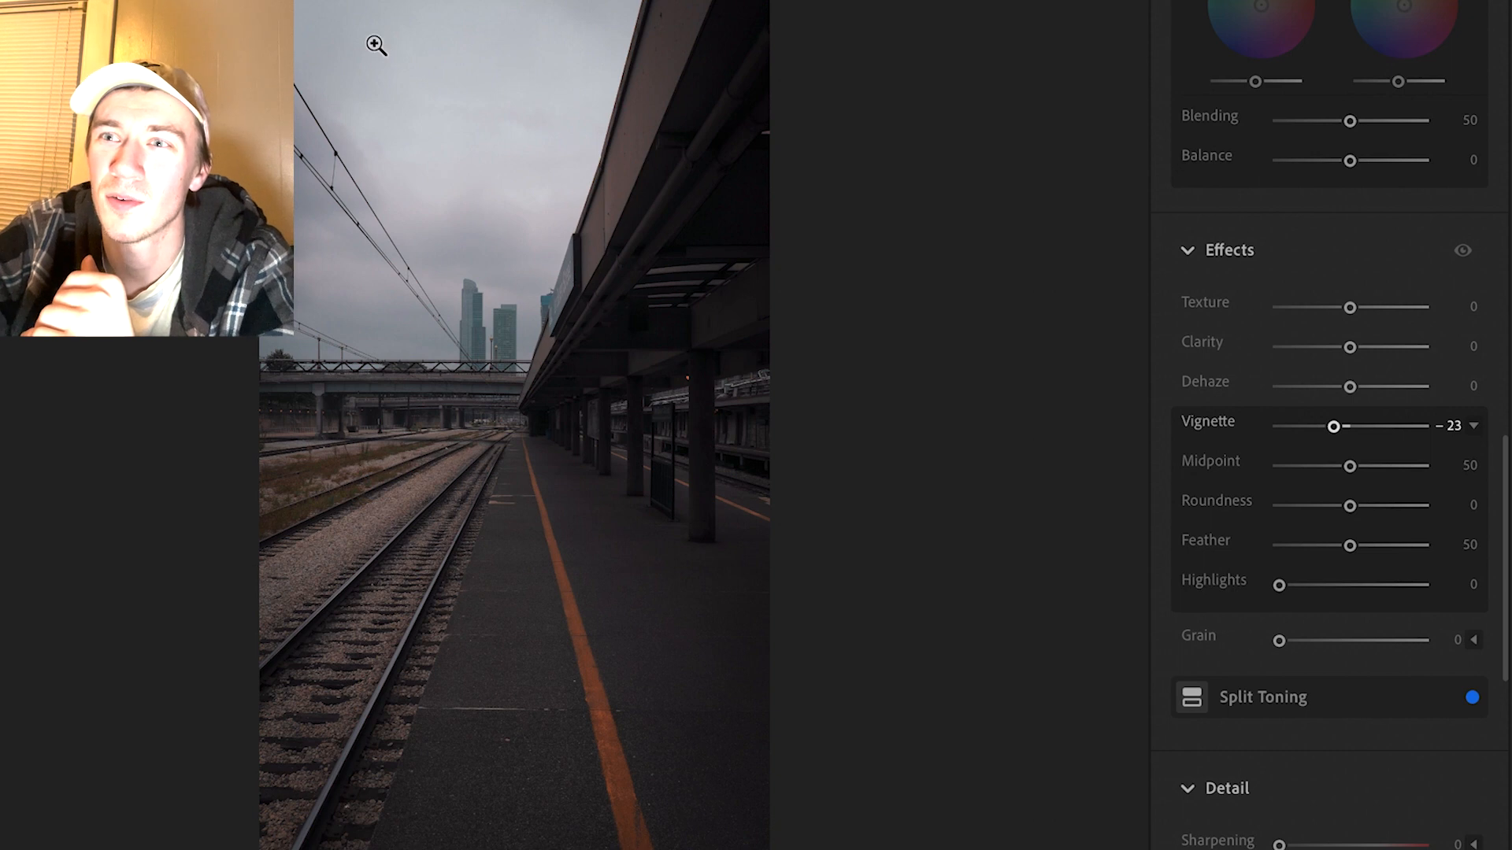
click(1351, 467)
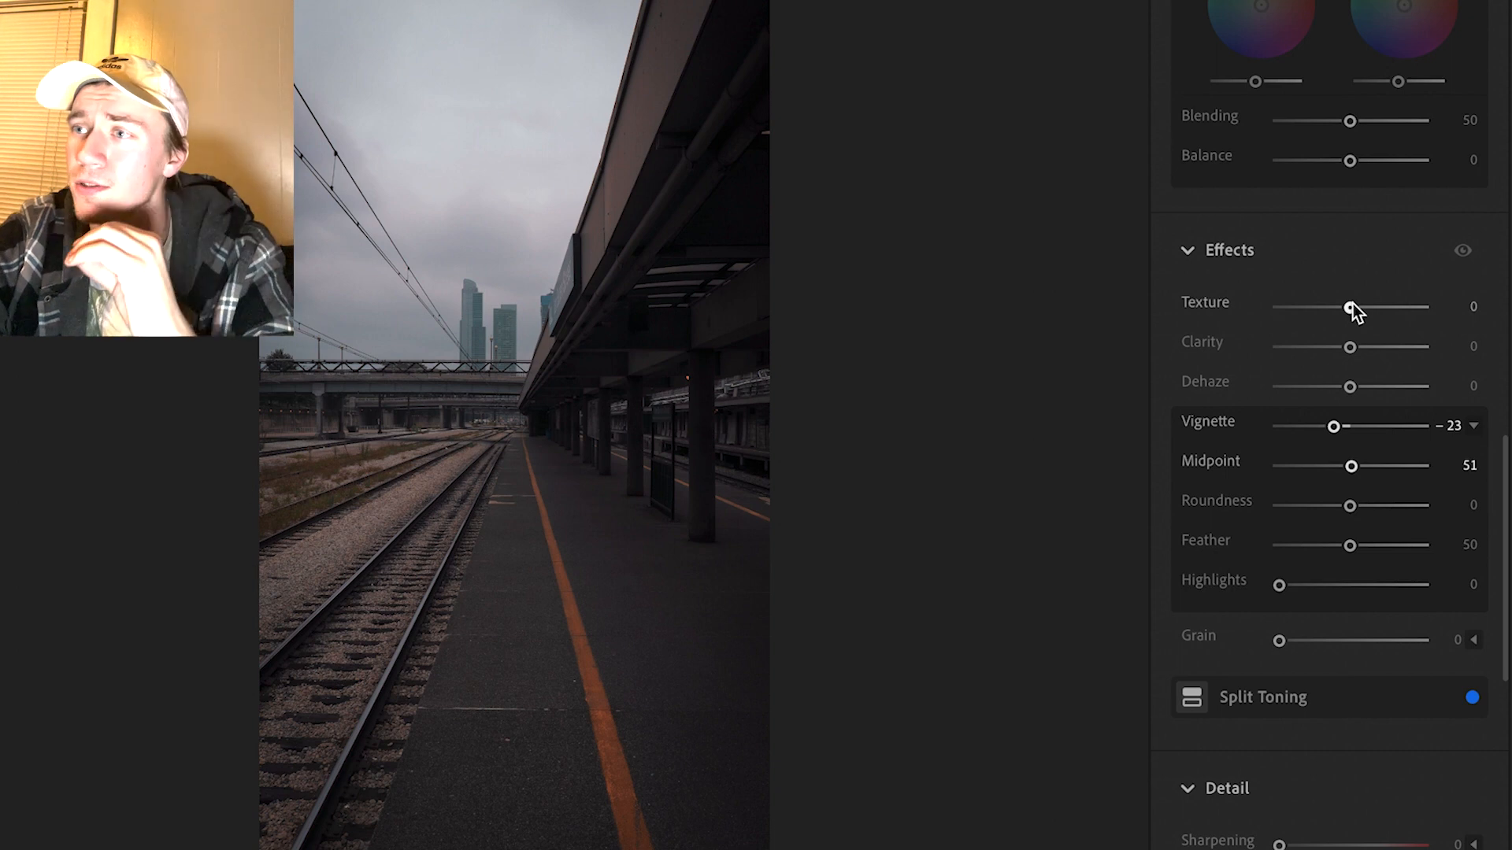
- Set Texture to +27, testing the -100 extreme while viewing the platform surface up close
mouse_move(1353, 309)
mouse_down()
mouse_move(1375, 310)
mouse_move(1363, 312)
mouse_up()
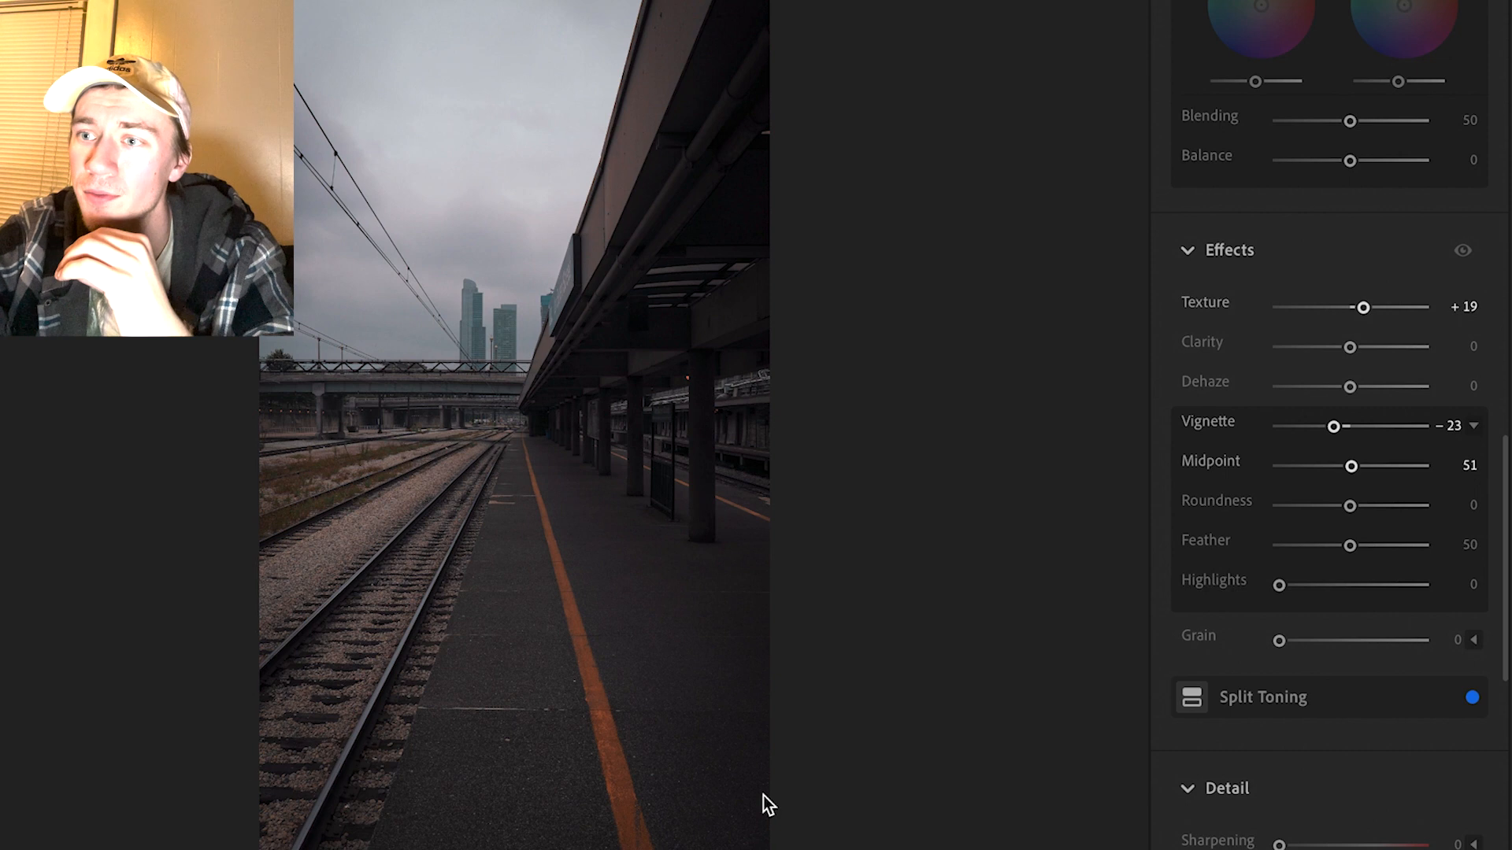
click(595, 726)
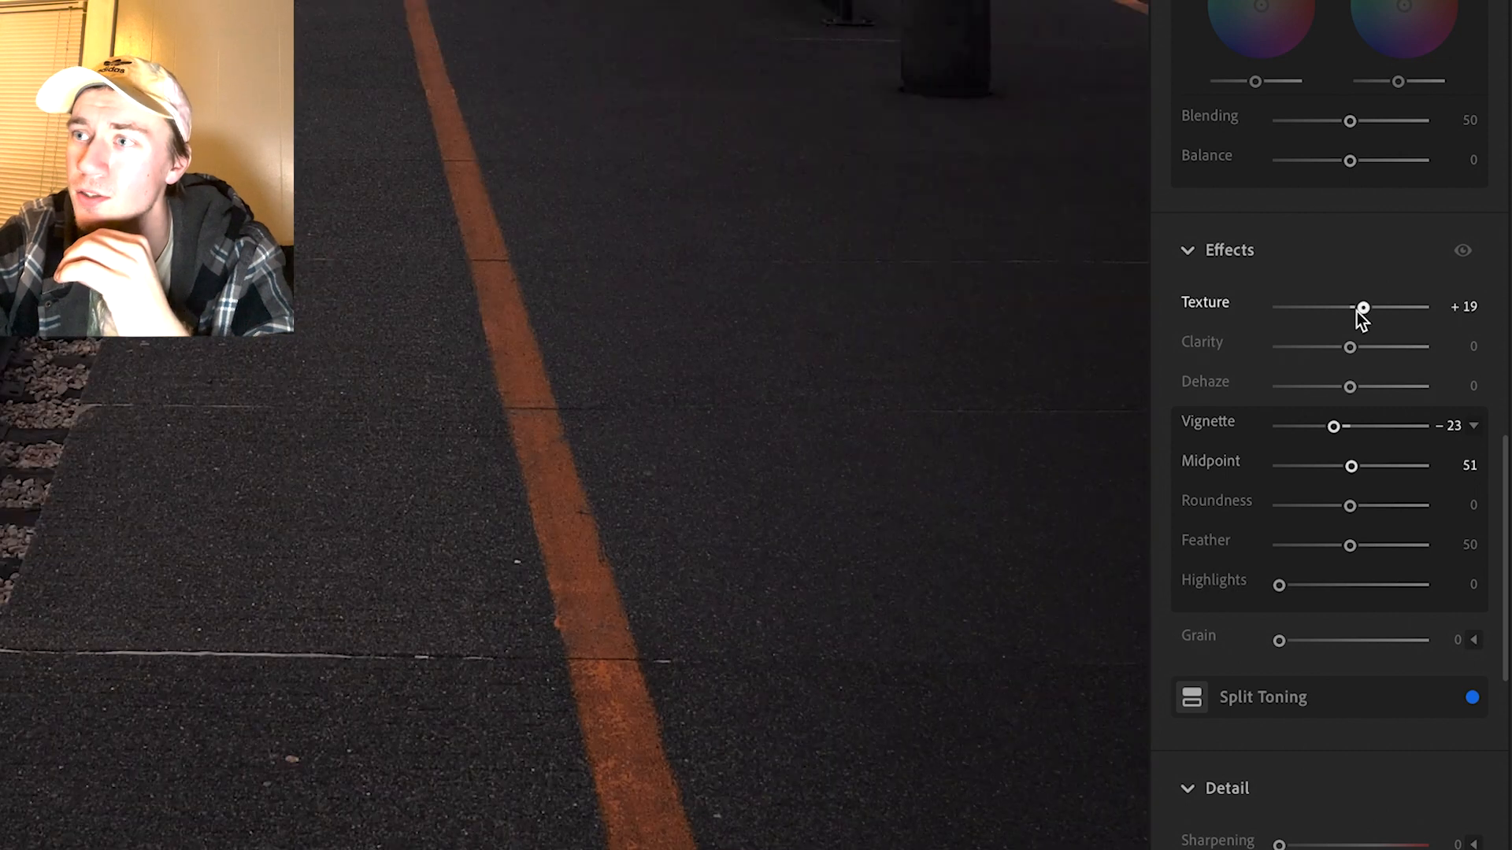
drag(1363, 309, 1242, 315)
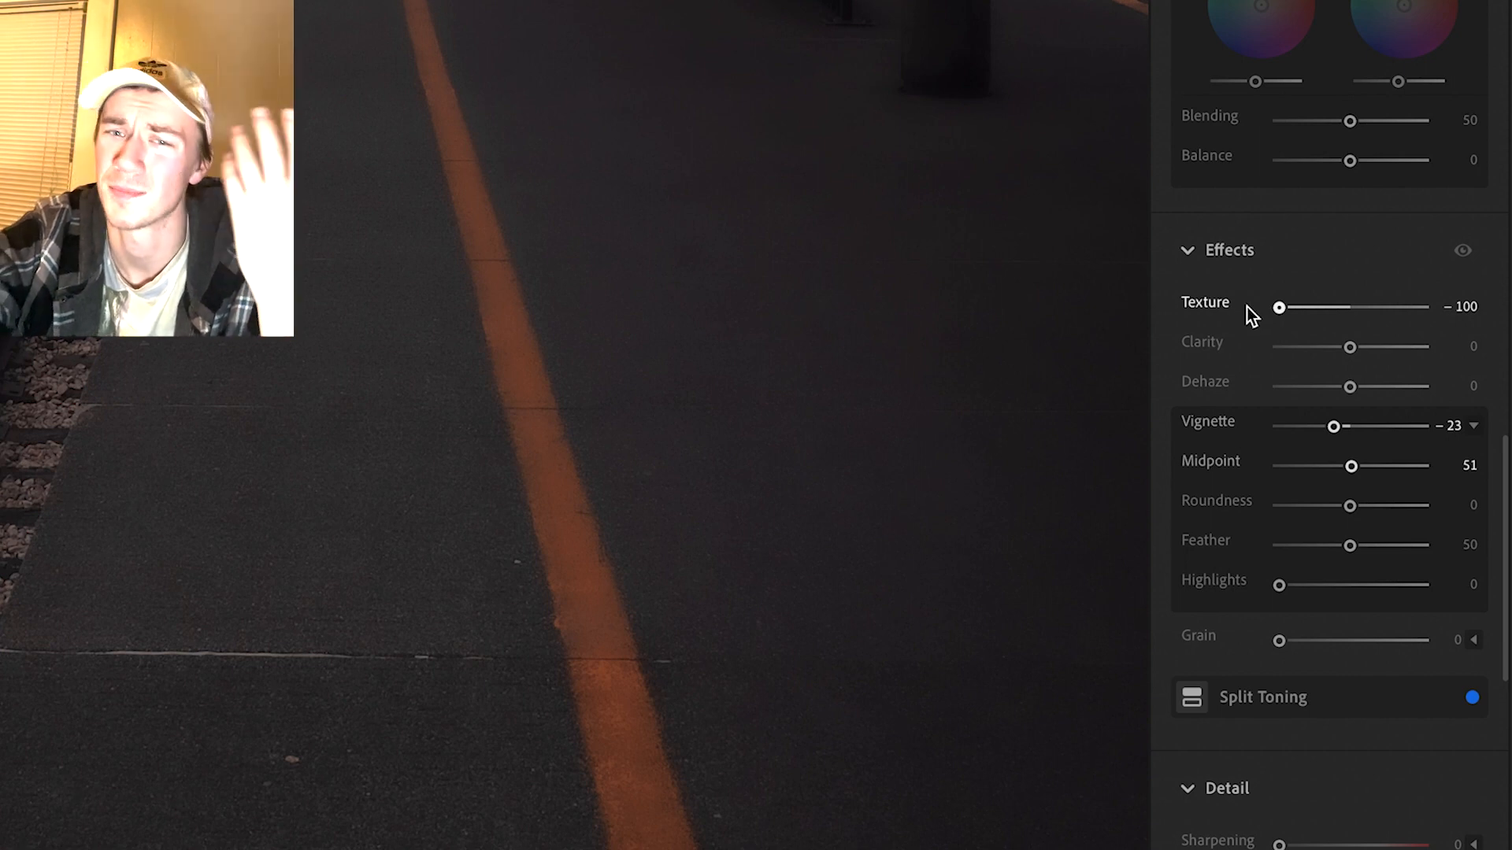
drag(1279, 307, 1369, 312)
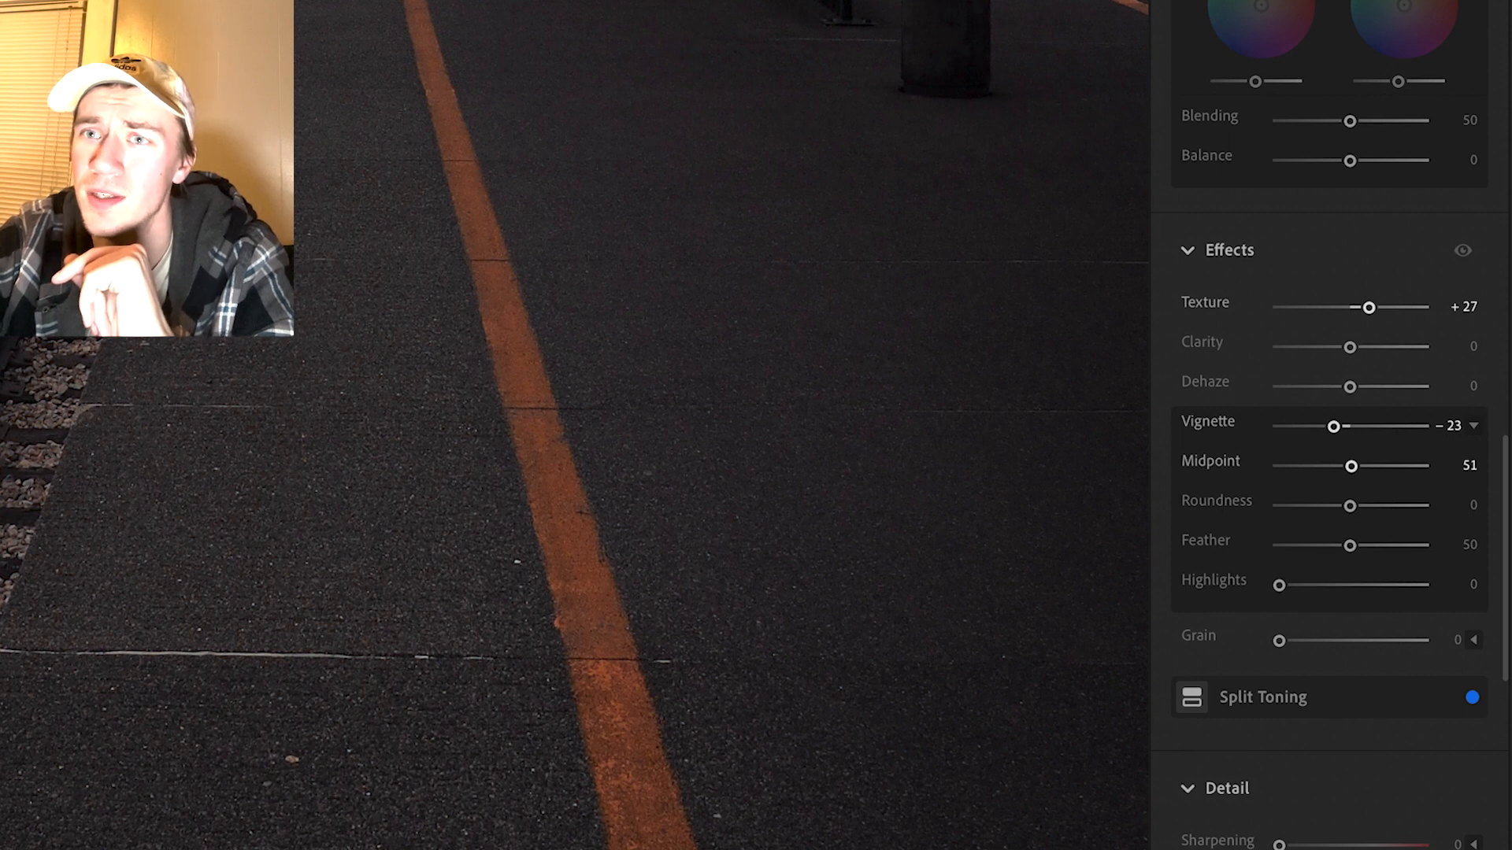
click(363, 265)
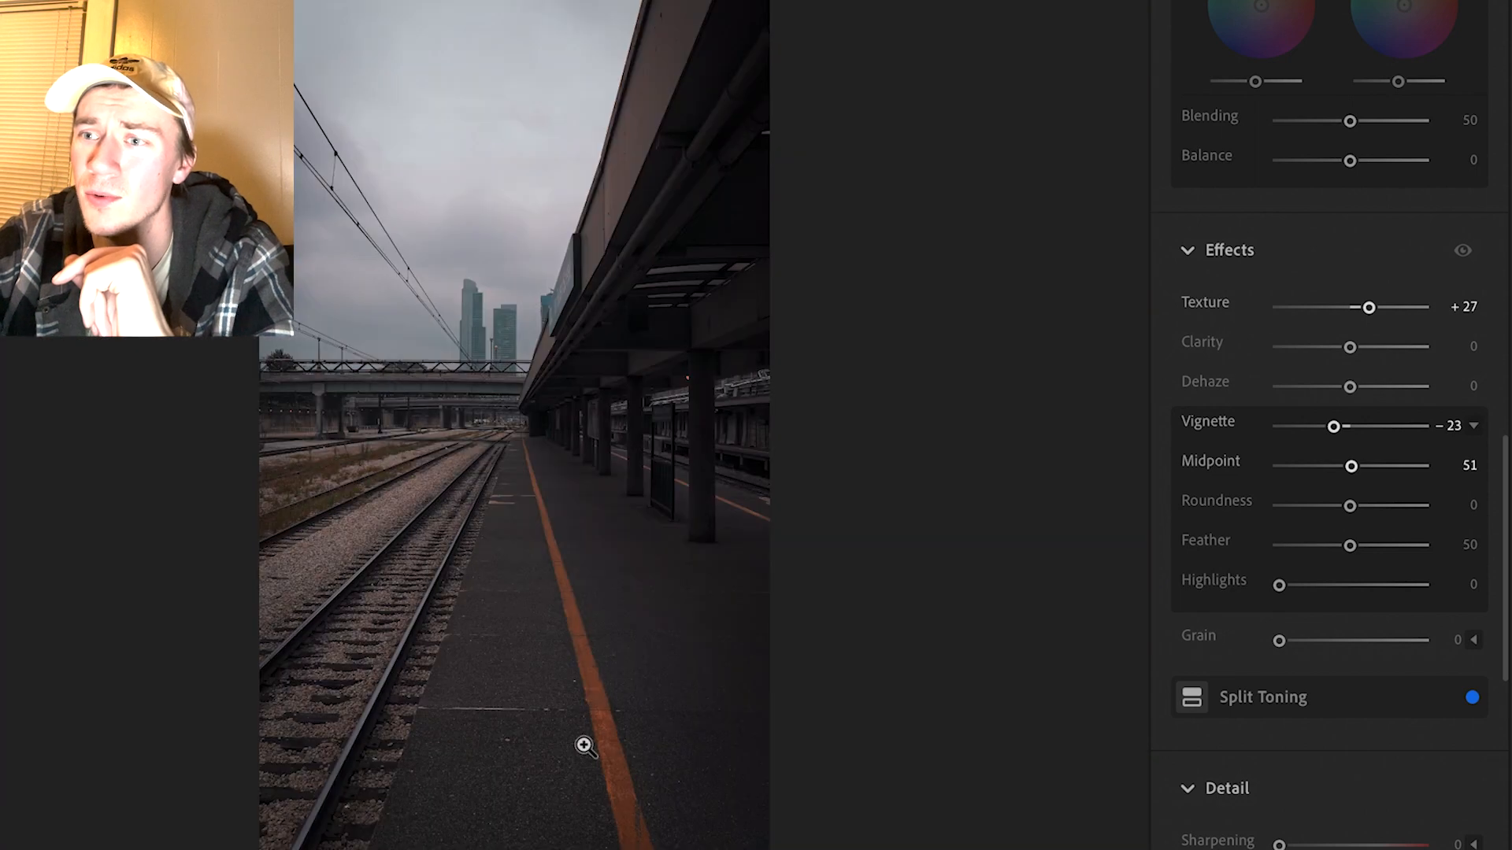
- Set Clarity to +16 and Dehaze to +26, and compare the edit against the original version
drag(1350, 346, 1368, 391)
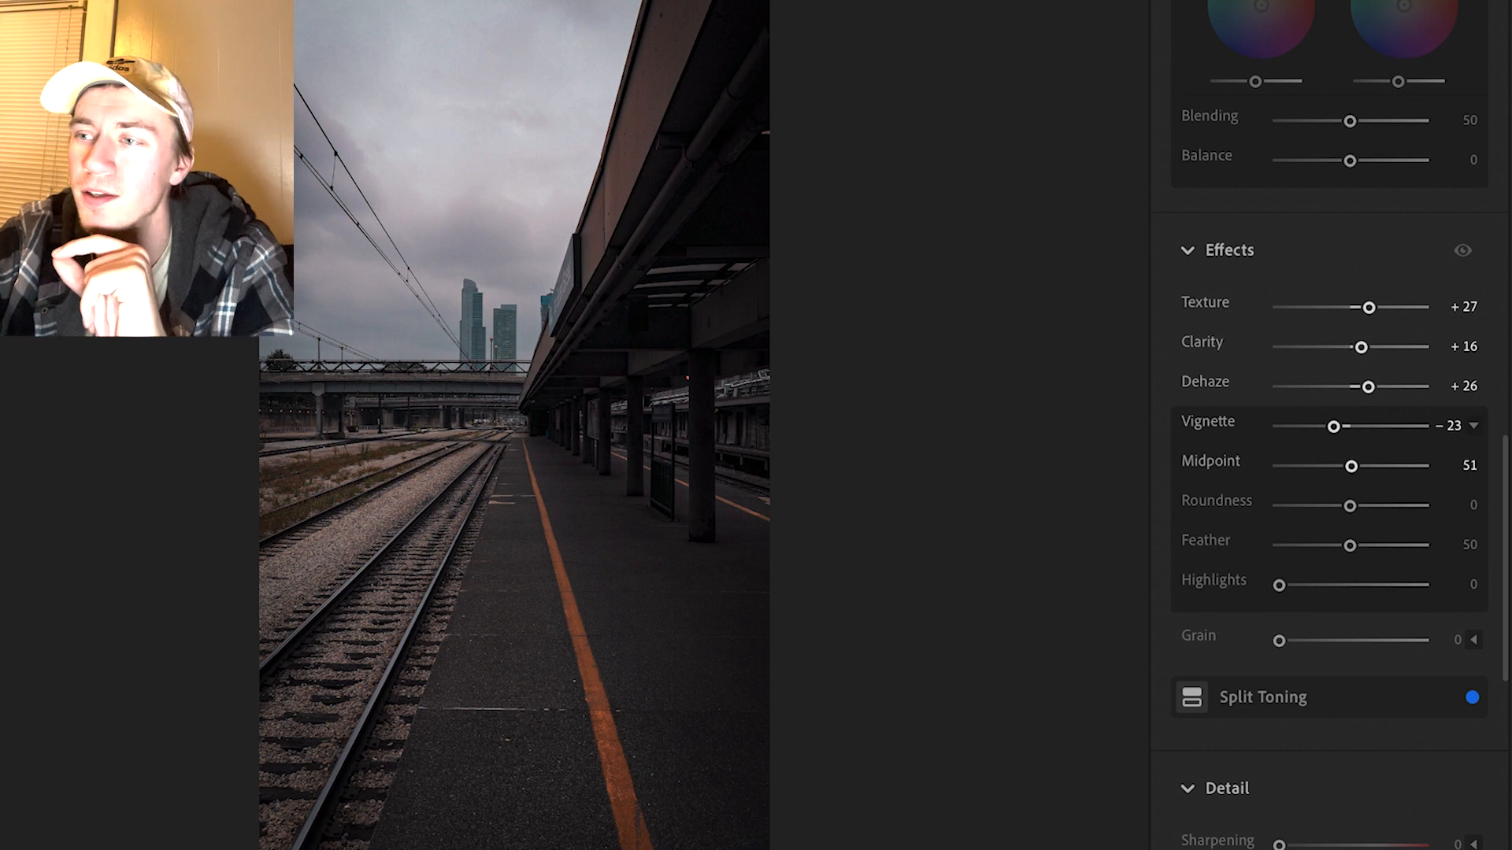
key(shift+v)
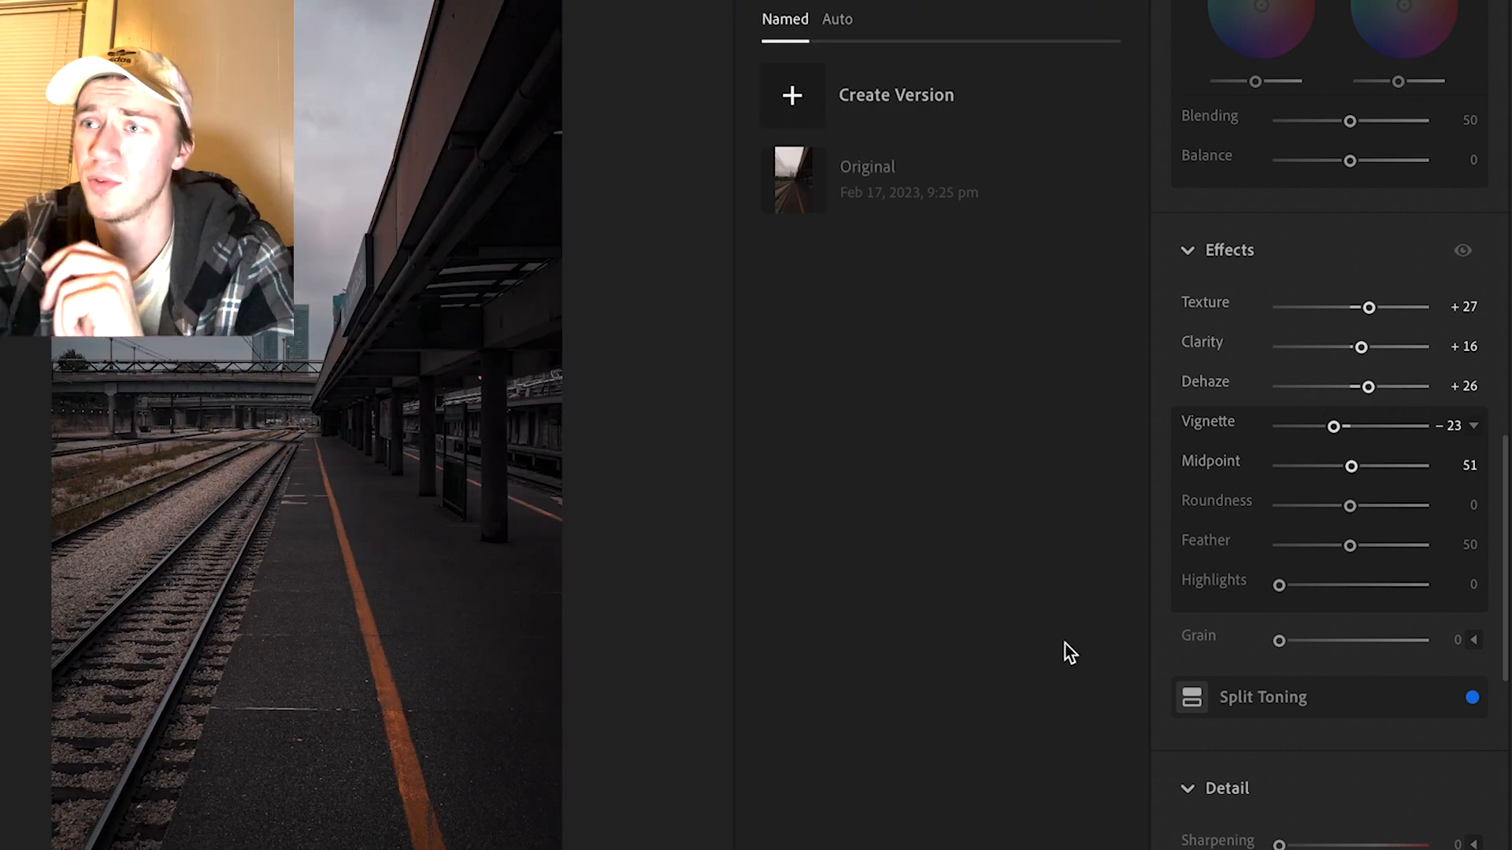
mouse_move(886, 143)
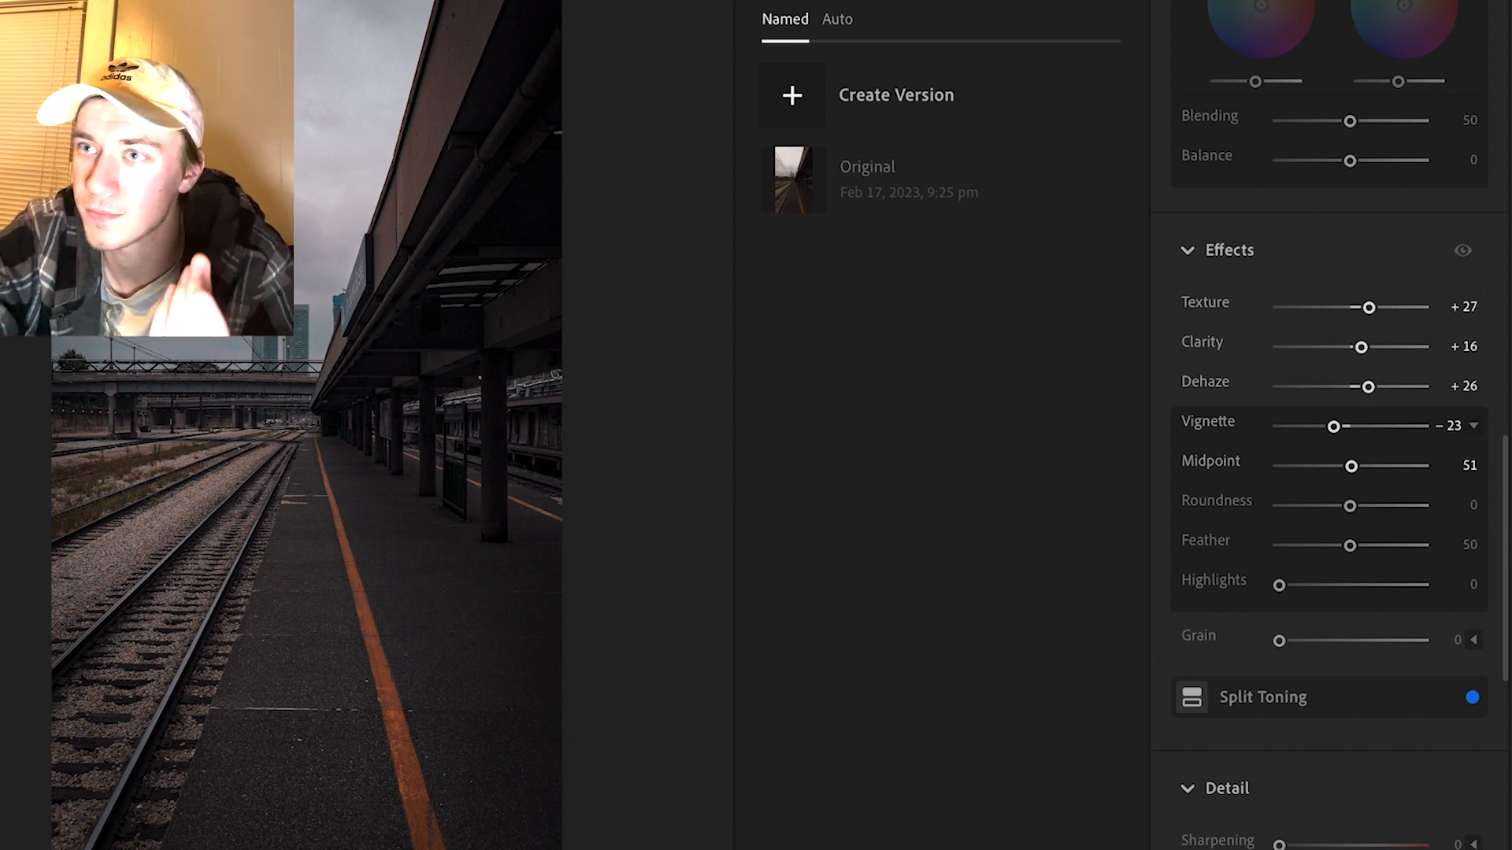
- Try mirroring the photo horizontally, and flip it back to its original orientation
key(c)
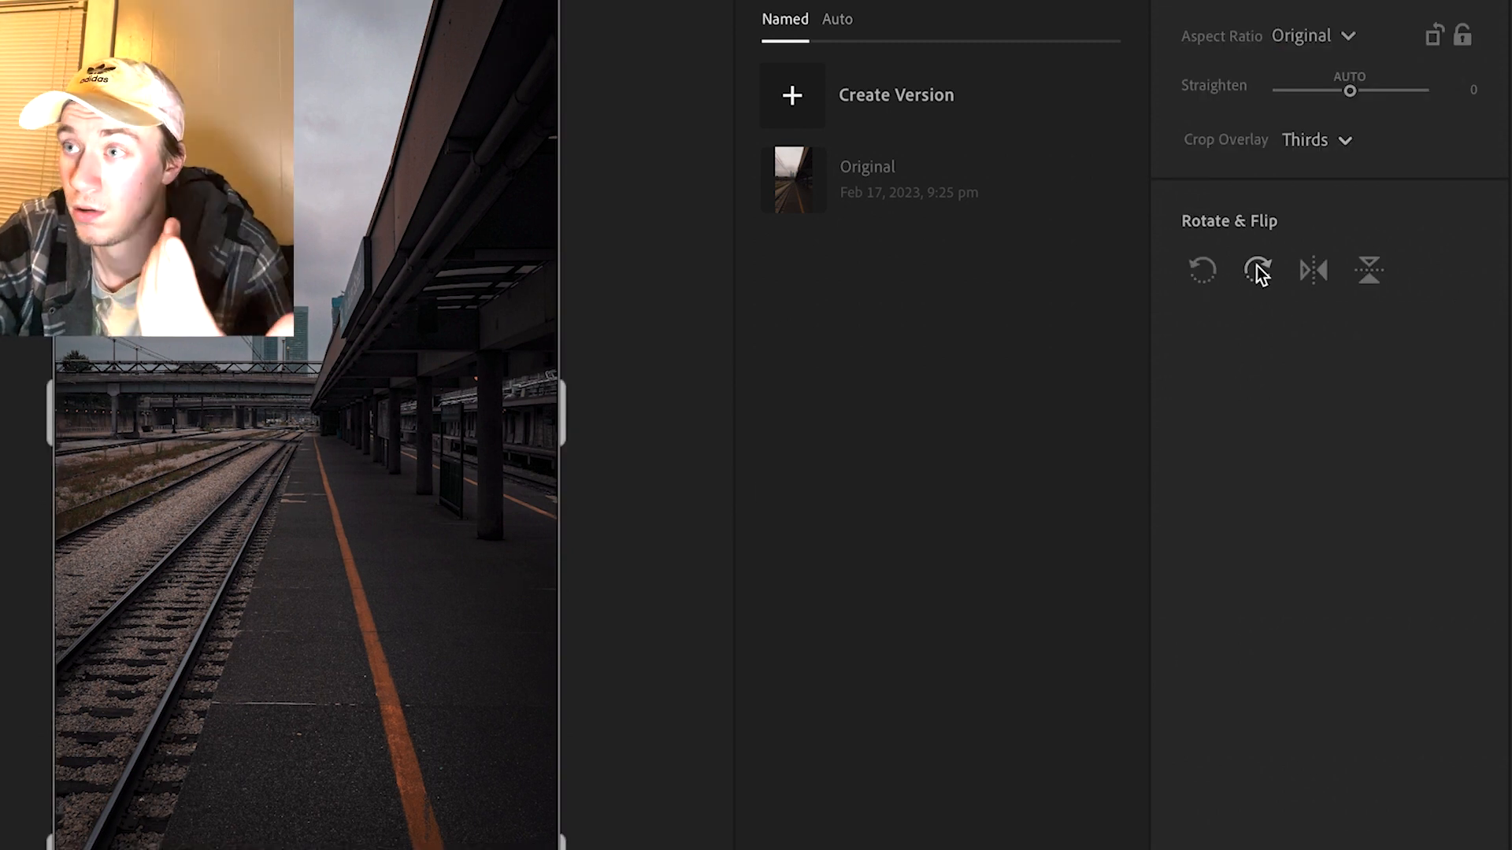
click(1320, 272)
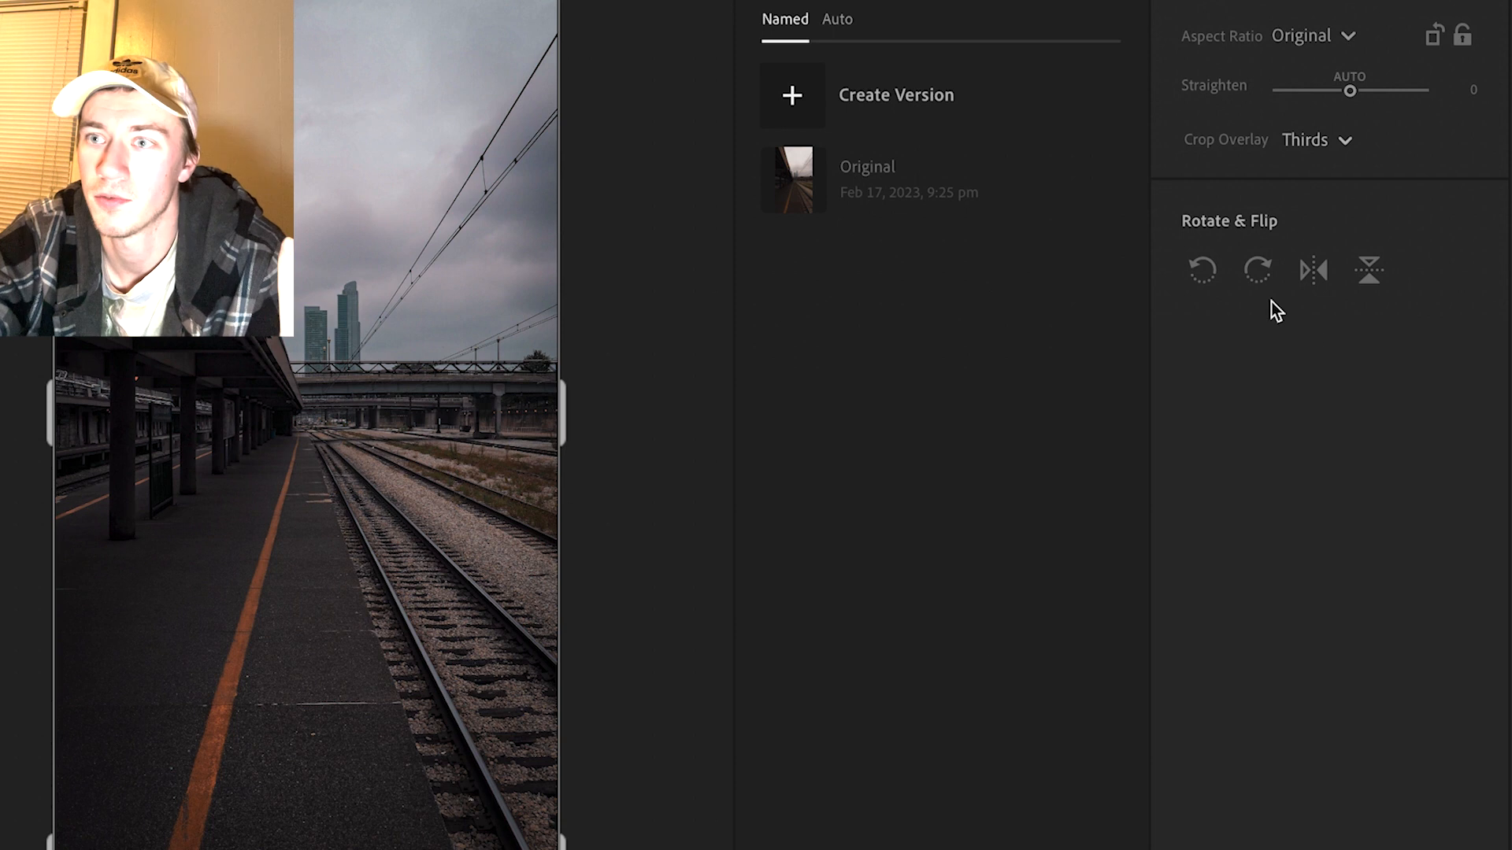
click(1312, 271)
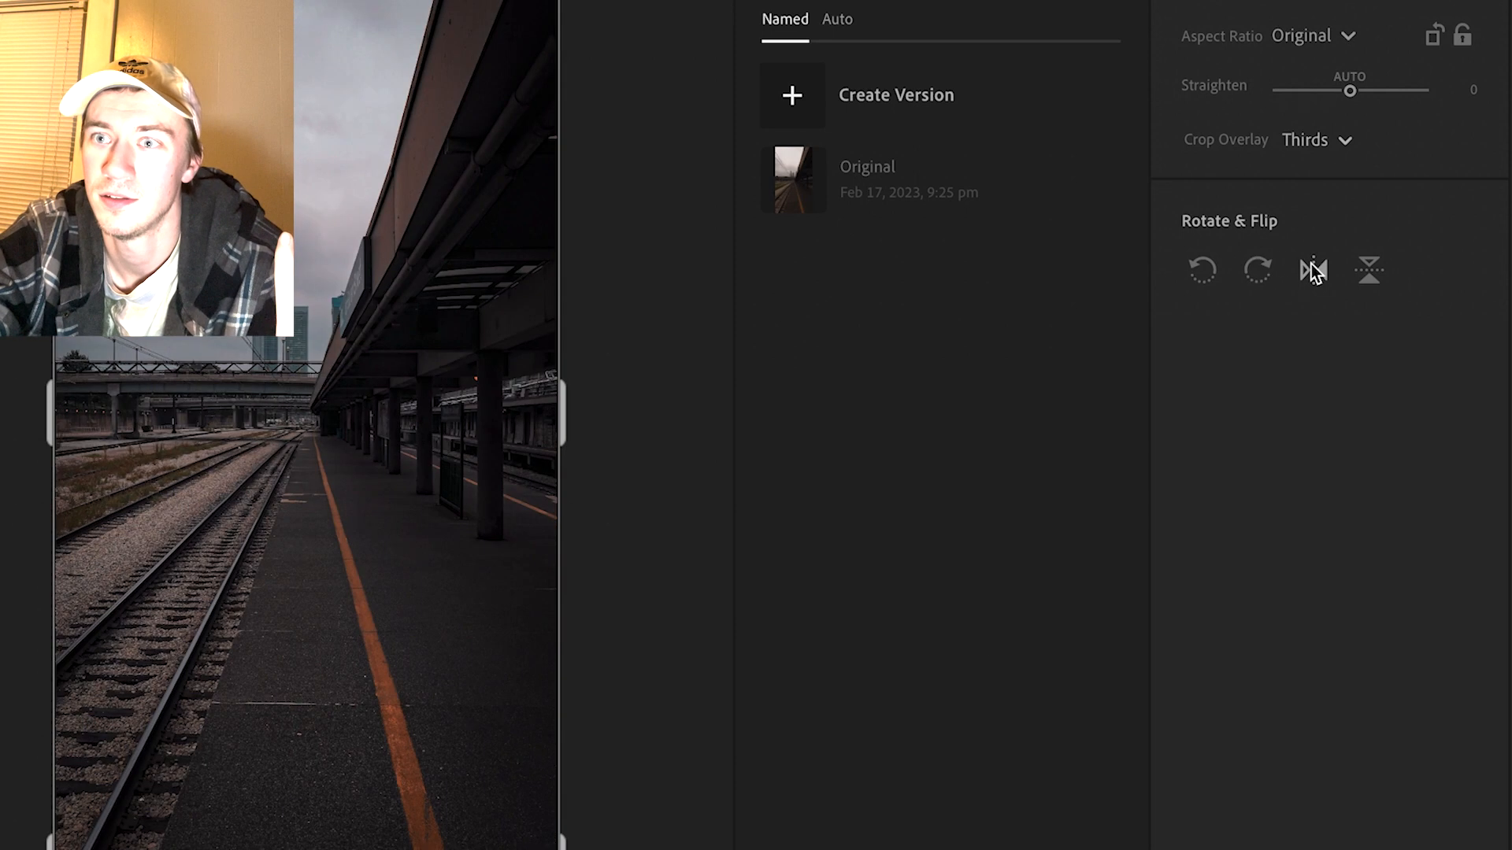